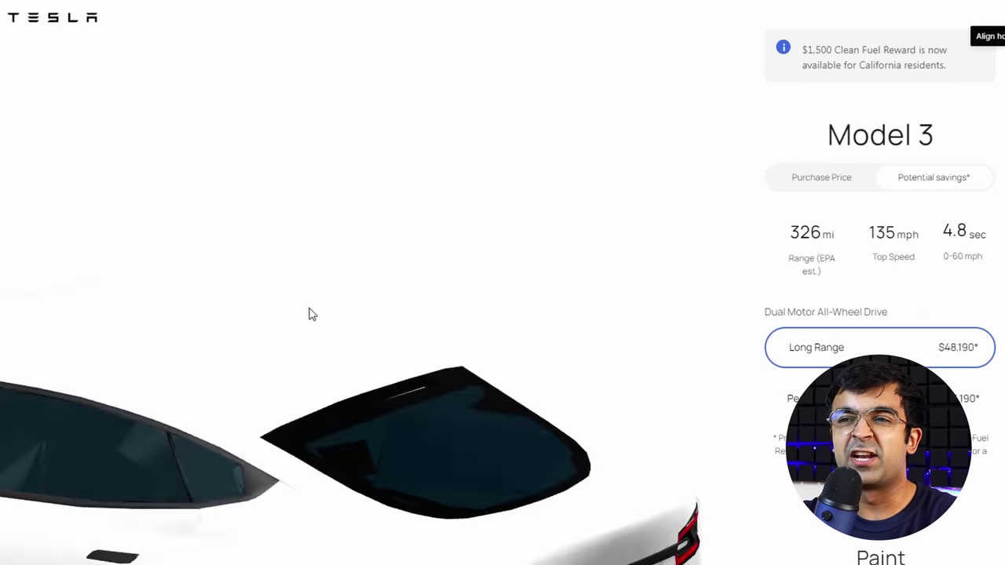
- Rotate the finished page's 3D Tesla preview to show its mirror and door, then scroll the page
left_click_drag(309, 314, 633, 452)
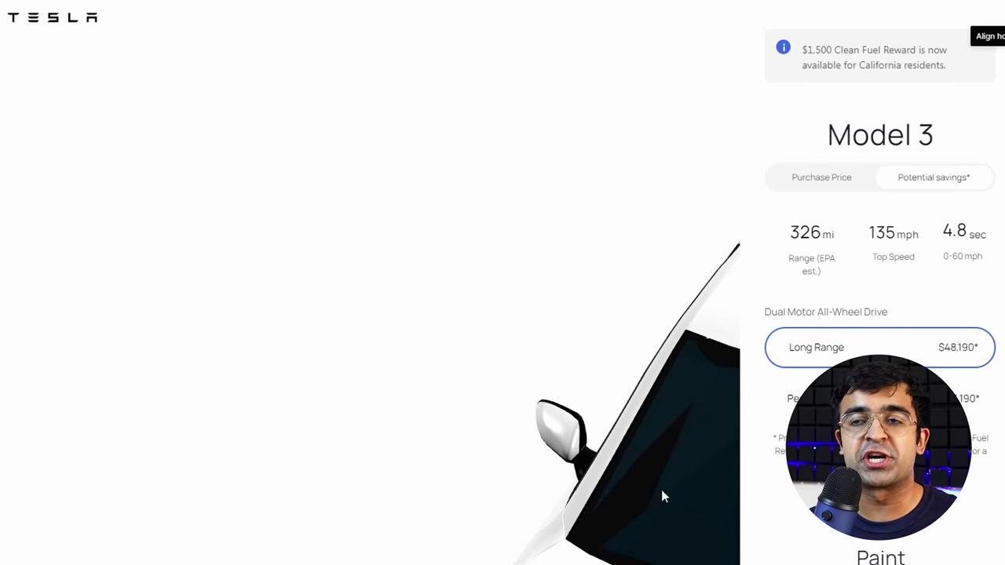
scroll(661, 490, "down", 5)
scroll(521, 470, "up", 3)
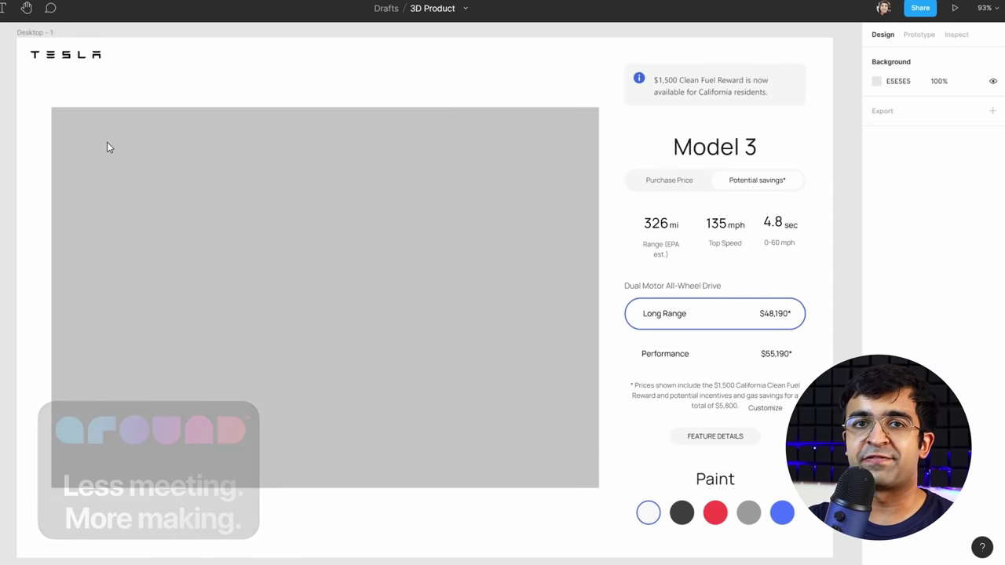
- Replace the grey placeholder with a larger rectangle, pulling its right edge clear of the price column
left_click(233, 181)
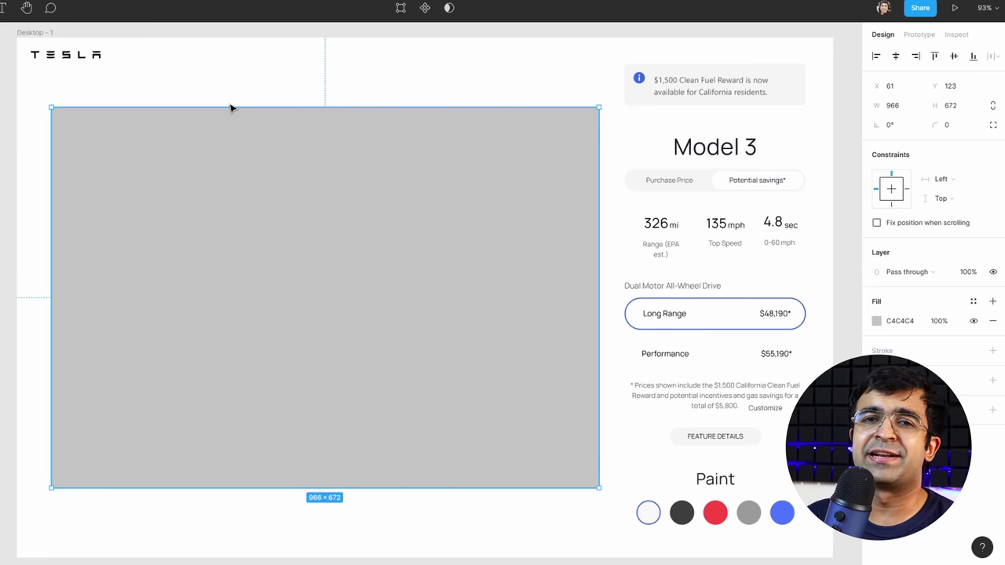
key("Delete")
mouse_move(45, 90)
left_mouse_down()
mouse_move(460, 285)
mouse_move(576, 430)
mouse_move(618, 528)
left_mouse_up()
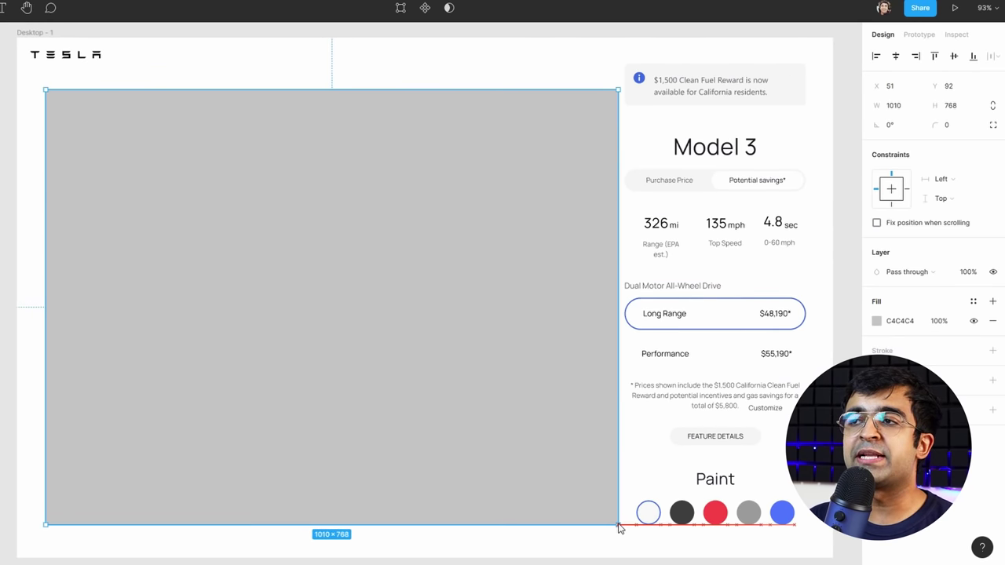
left_click(579, 335)
left_click_drag(628, 312, 605, 312)
key("Escape")
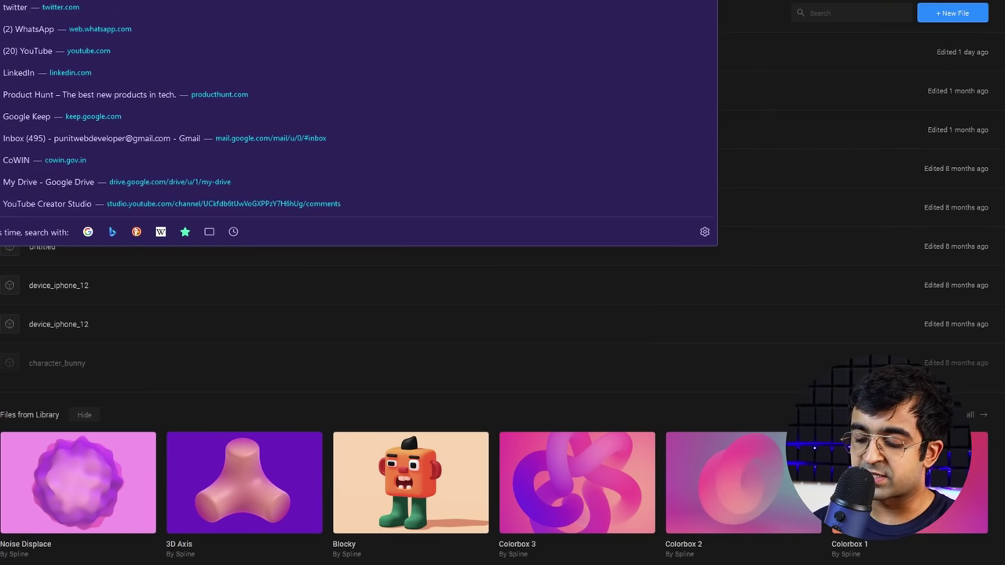
- Open spline.design, create a new file and delete its default white square
type("spline.desig")
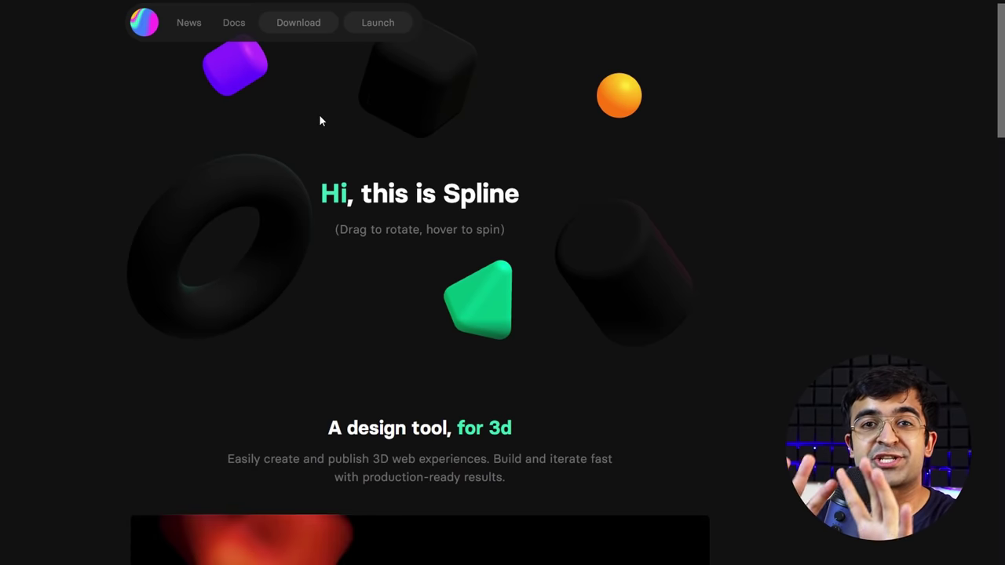
left_click(372, 25)
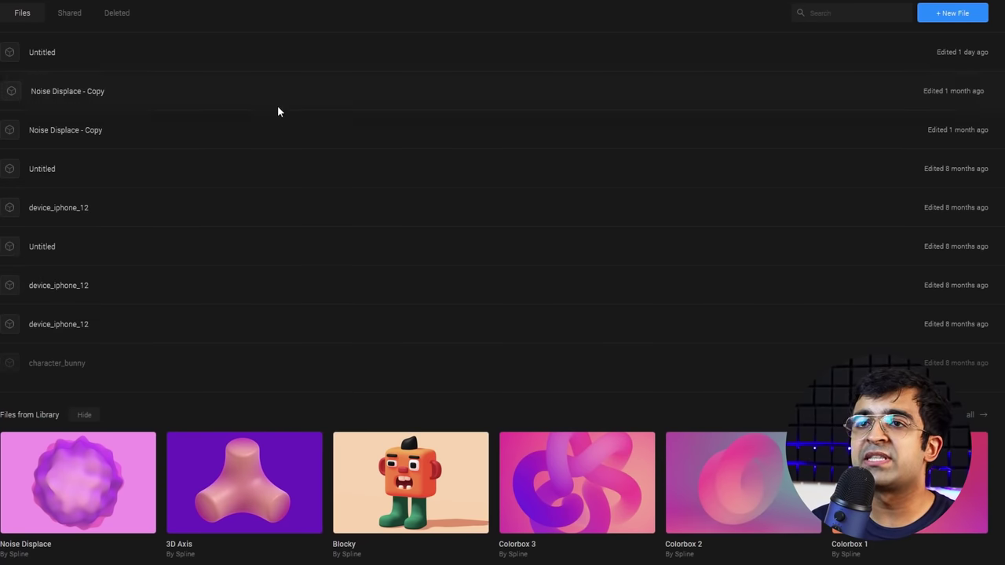
left_click(949, 13)
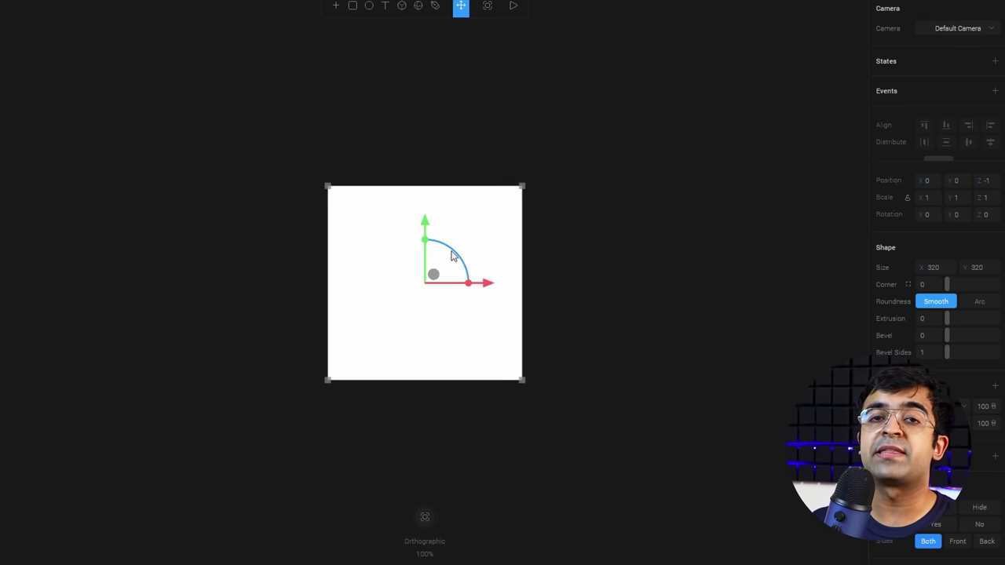
key("Delete")
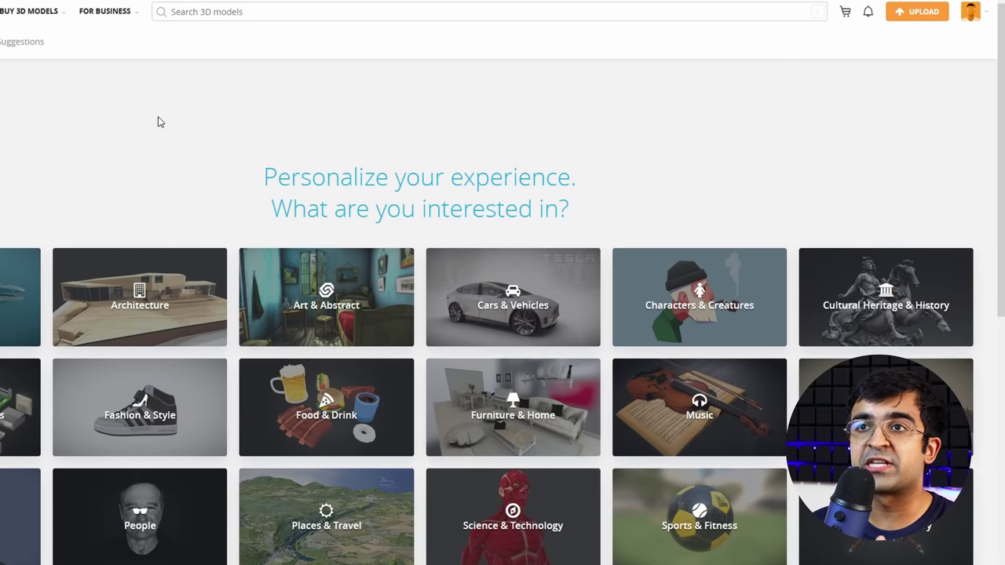
- Search Sketchfab for Tesla models, limit results to Downloadable, and browse the results
left_click(313, 15)
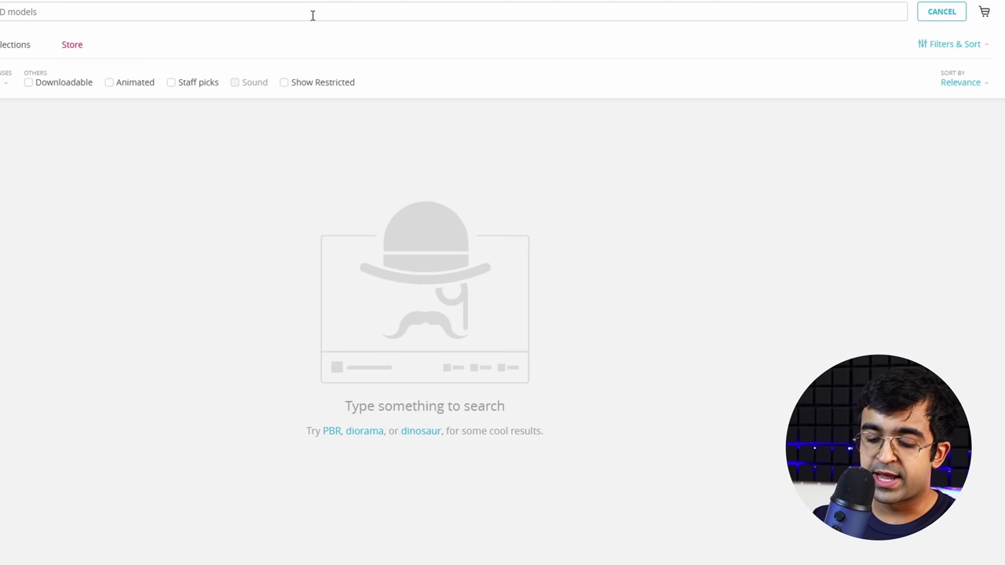
type("a")
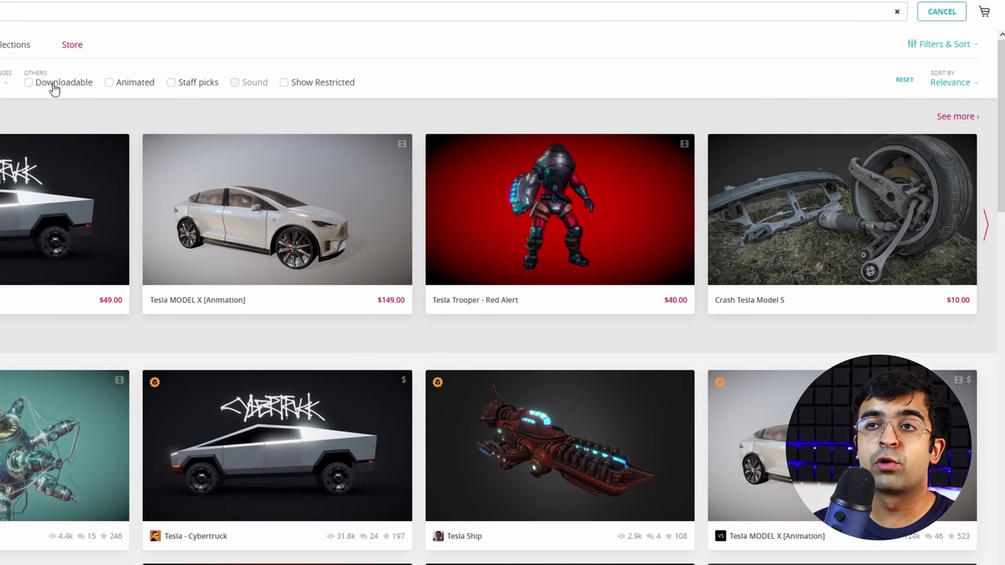
left_click(53, 83)
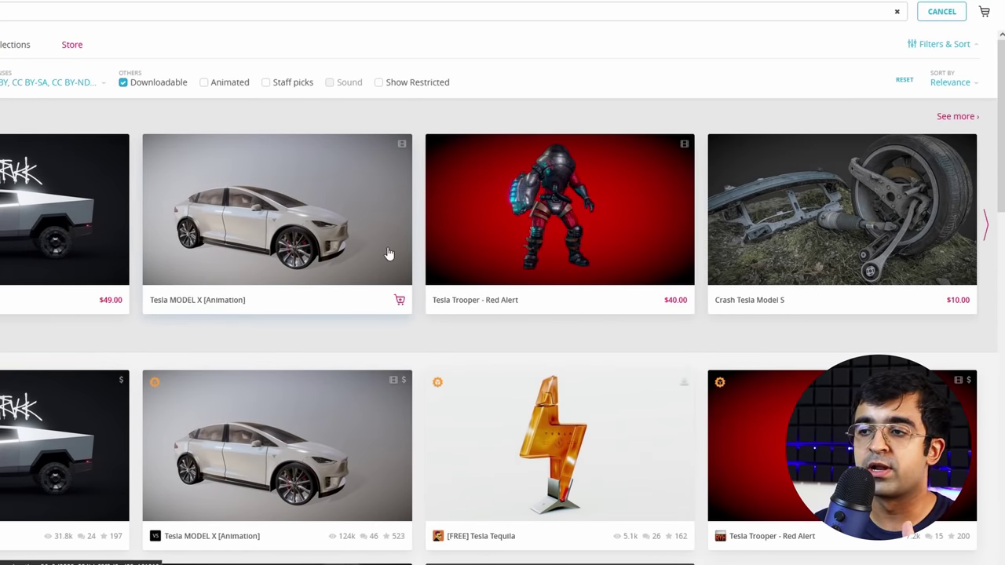
scroll(390, 256, "down", 10)
scroll(475, 338, "up", 4)
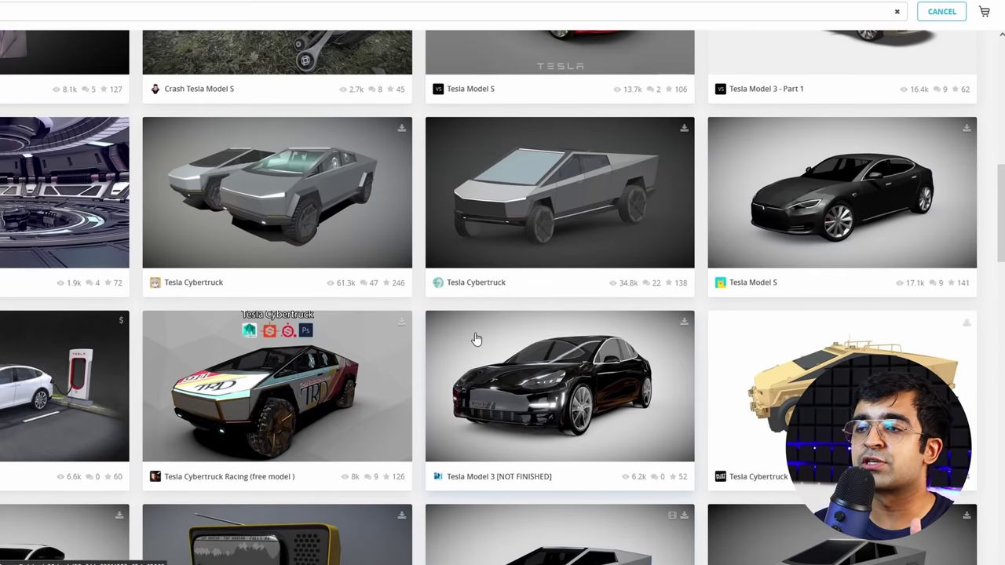
scroll(457, 330, "up", 4)
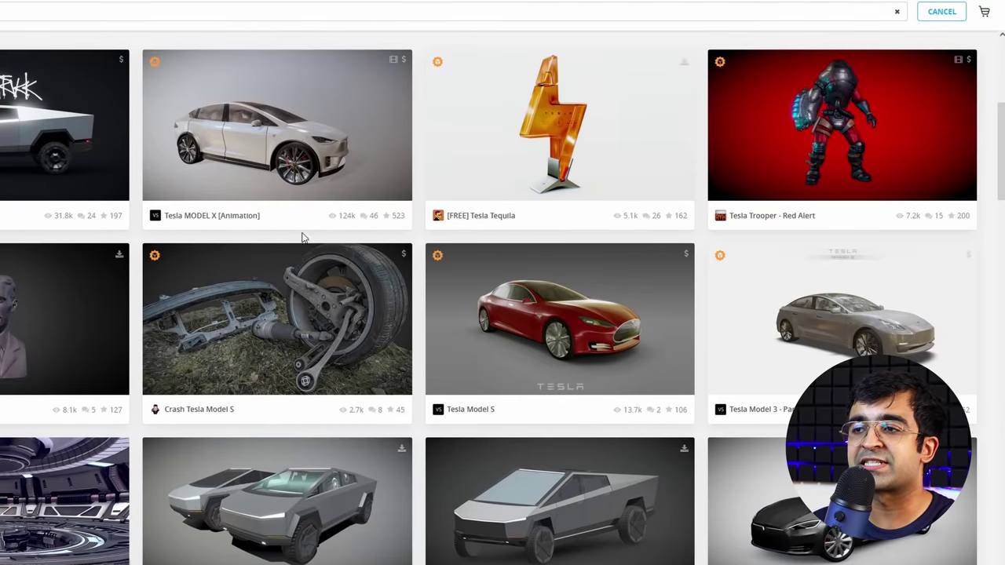
scroll(419, 259, "up", 3)
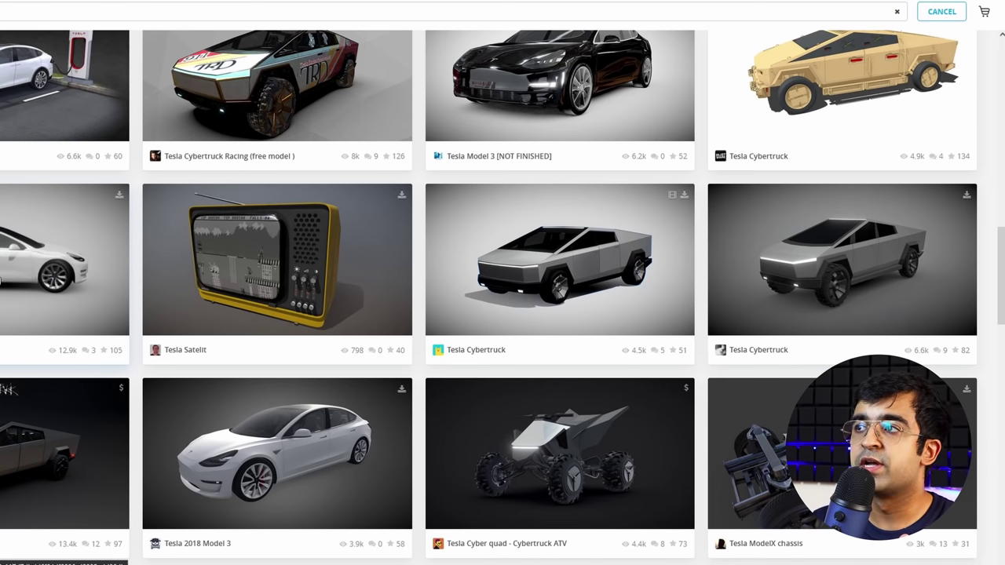
- Open the white Tesla Model 3 and download it in its original fbx format
left_click(2, 281)
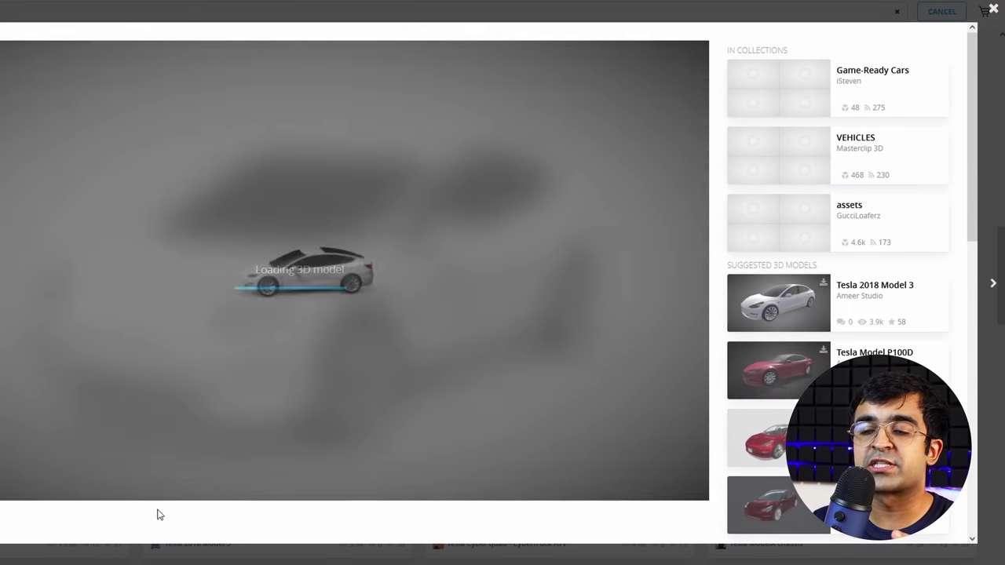
scroll(157, 514, "down", 3)
scroll(157, 513, "up", 3)
scroll(157, 514, "down", 3)
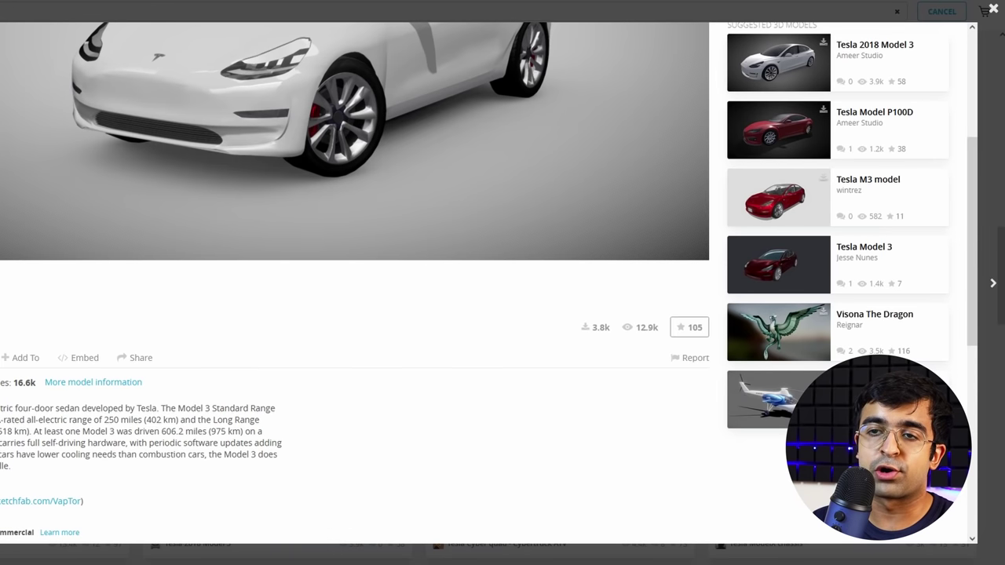
left_click(595, 327)
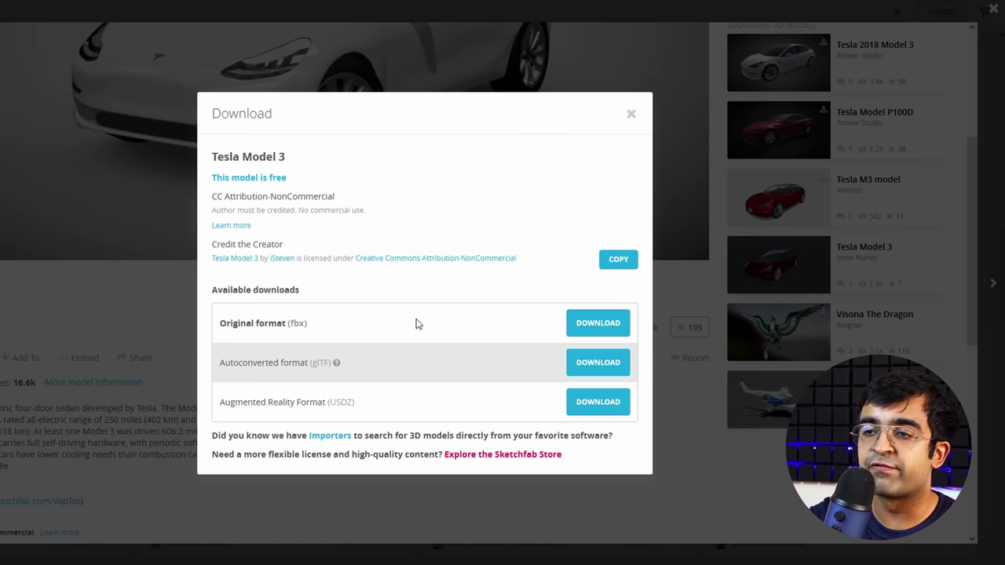
left_click(597, 322)
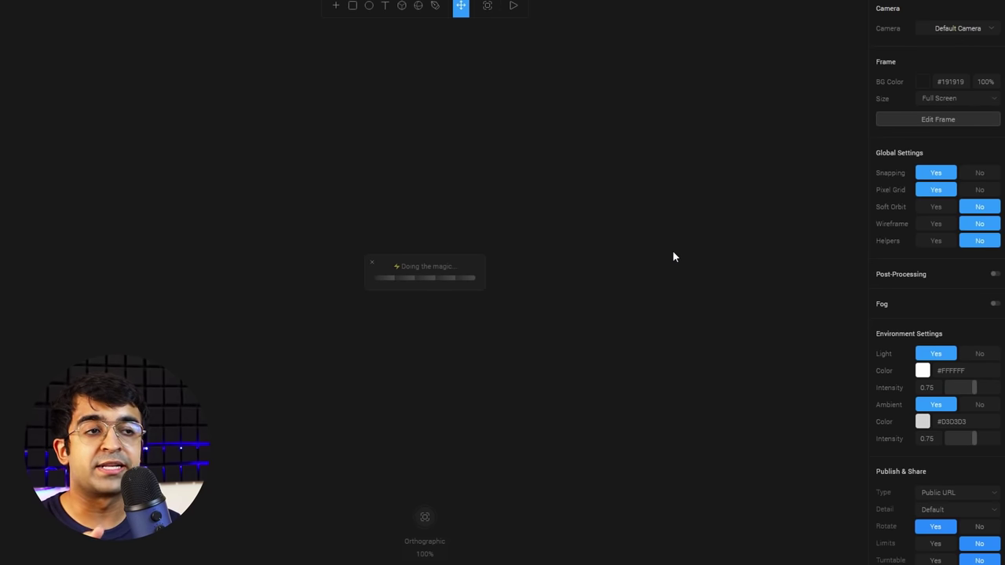
- Deselect the imported white Tesla Model 3 on the canvas, then select it again
left_click(459, 279)
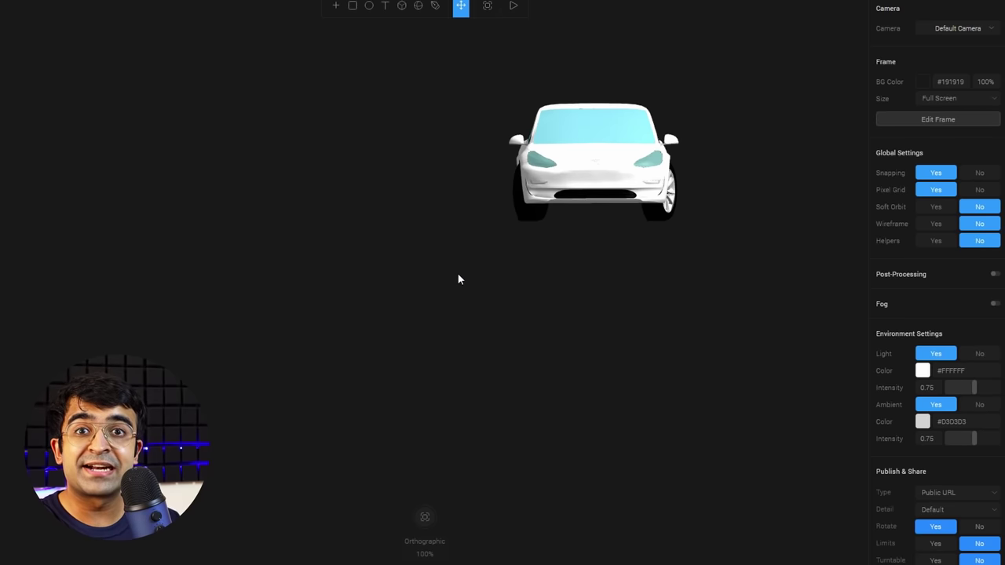
left_click(590, 209)
- Pan the car to the centre, orbit to a front three-quarter view, and select it
left_click(601, 283)
right_click_drag(601, 283, 507, 338)
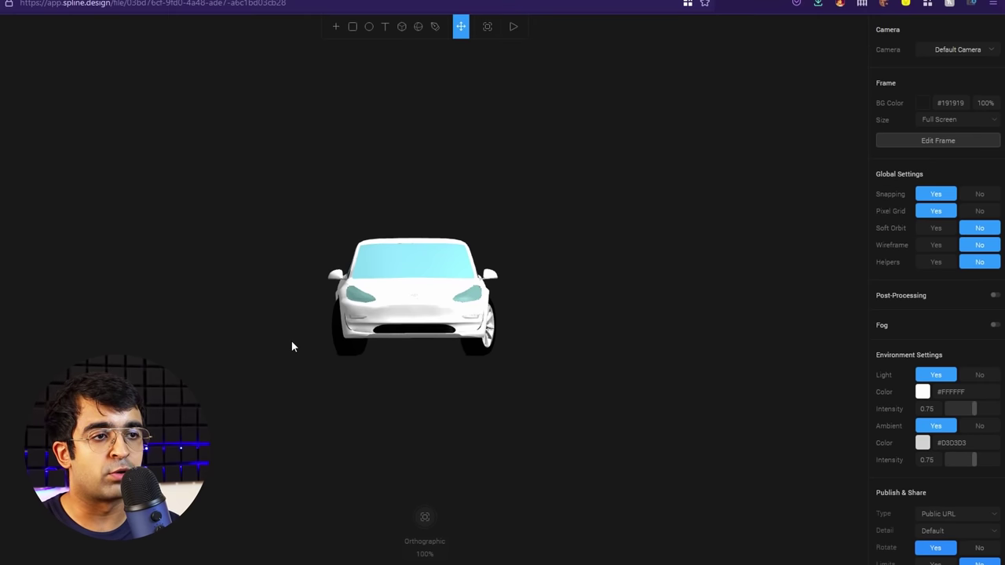
left_click_drag(273, 328, 542, 200)
left_click(462, 272)
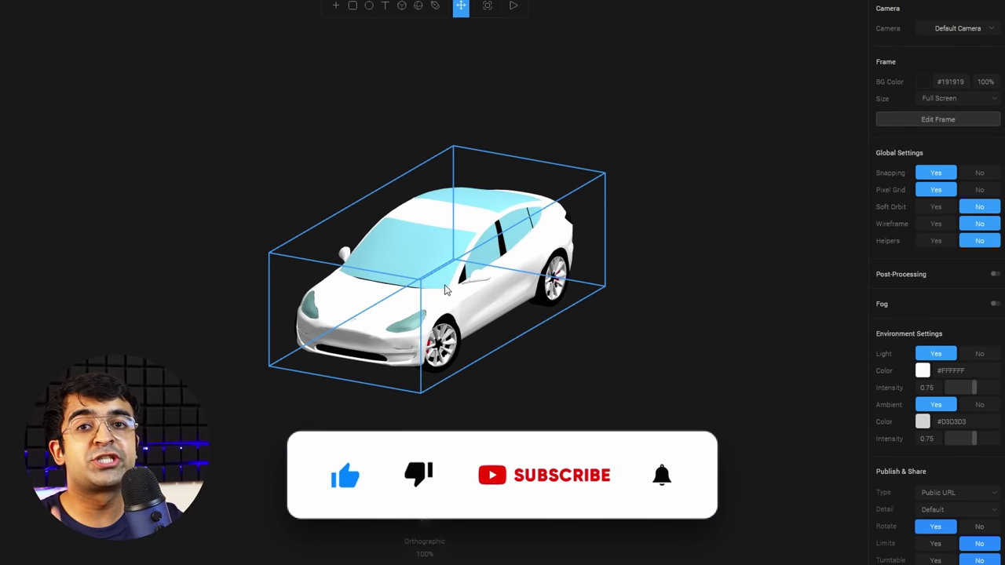
- Set the car's window glass material opacity to 50 so the interior shows through
left_click(378, 267)
double_click(378, 267)
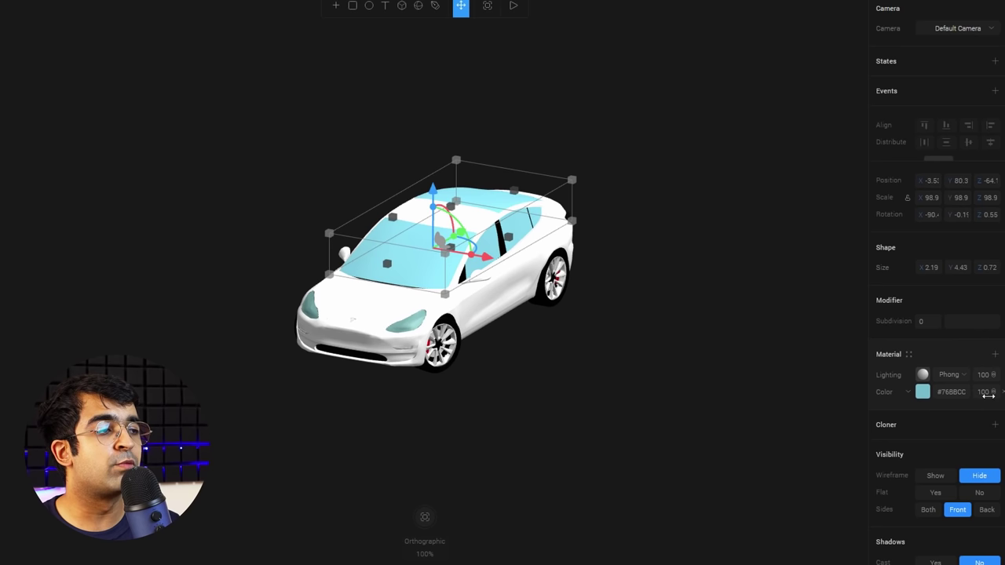
left_click(986, 393)
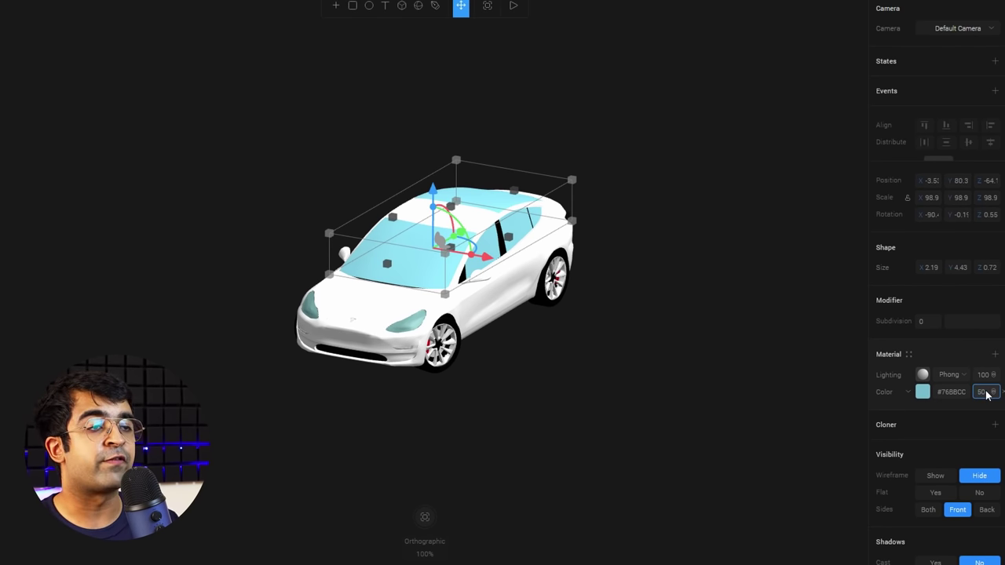
type("50")
left_click(613, 433)
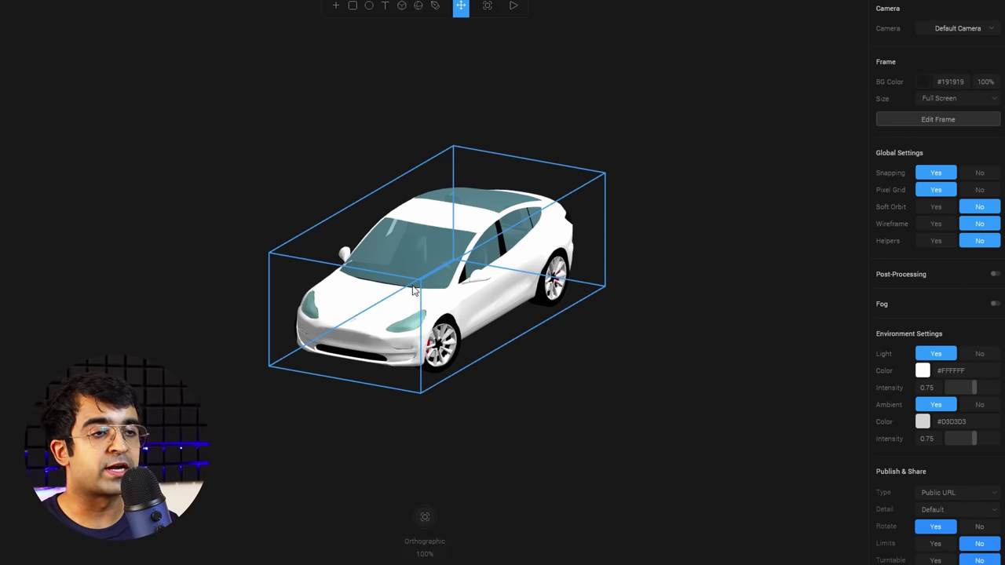
- Zoom in and orbit around the car, then select it to show its #FFFFFF material settings
scroll(414, 291, "up", 5)
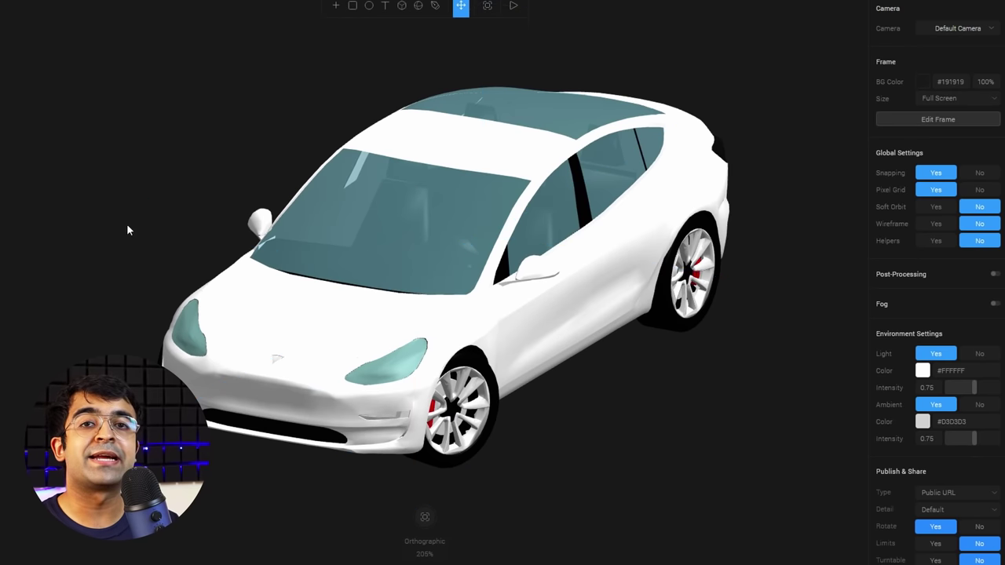
left_click_drag(99, 237, 422, 247)
left_click(422, 247)
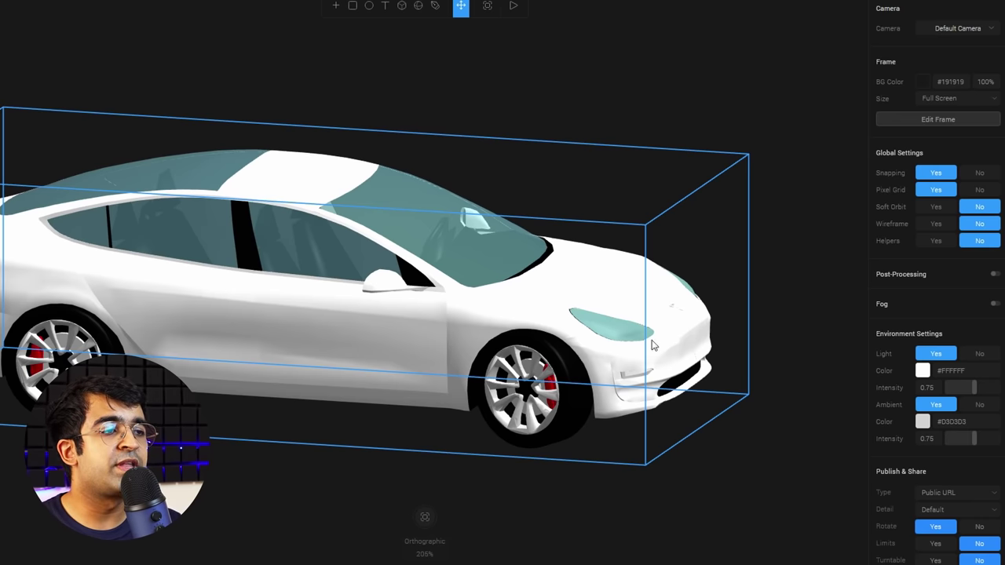
left_click(740, 287)
left_click_drag(739, 286, 814, 270)
left_click(452, 281)
left_click(421, 279)
left_click(402, 282)
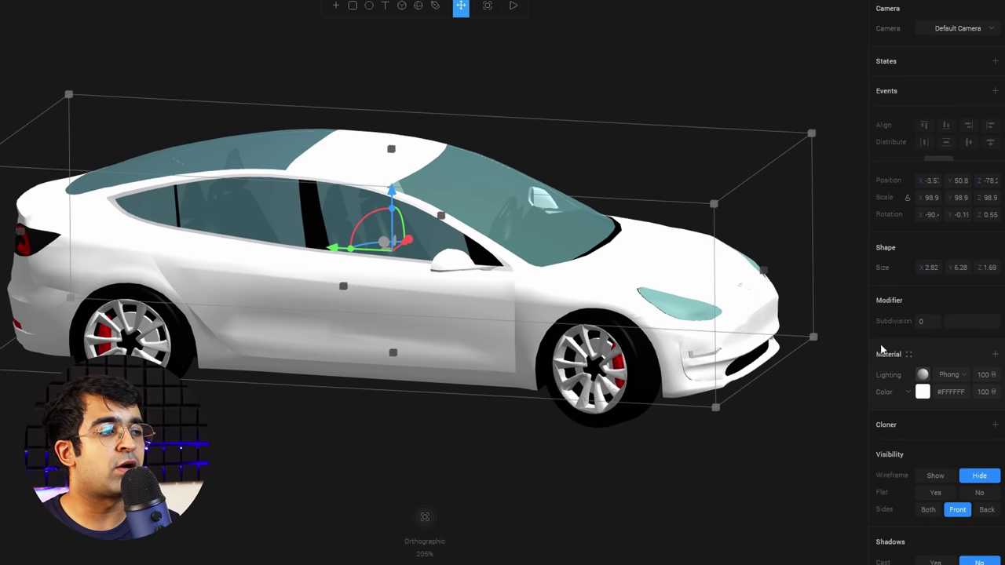
- Change the car body's material colour from white to bright red, then view it from behind
left_click(923, 393)
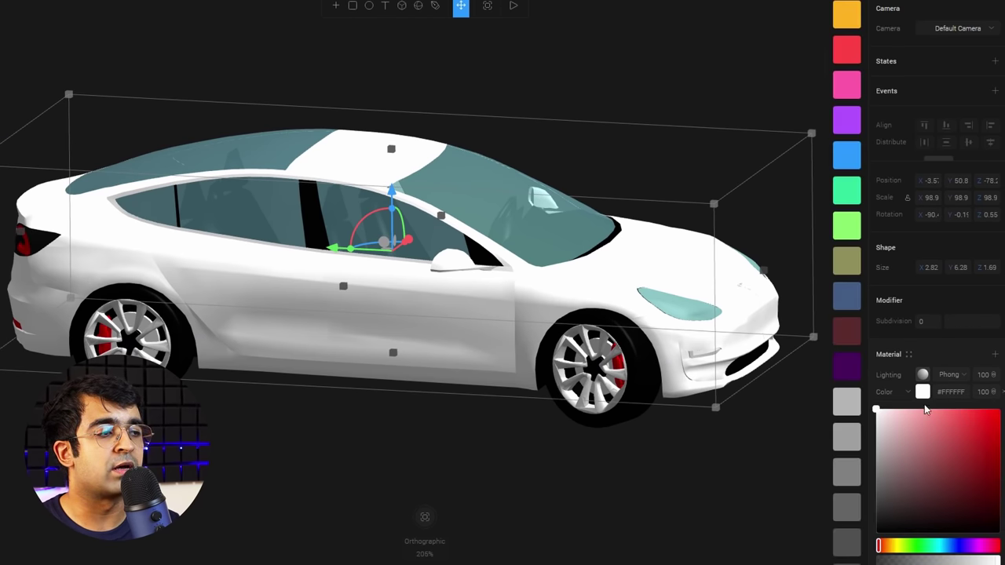
left_click(847, 436)
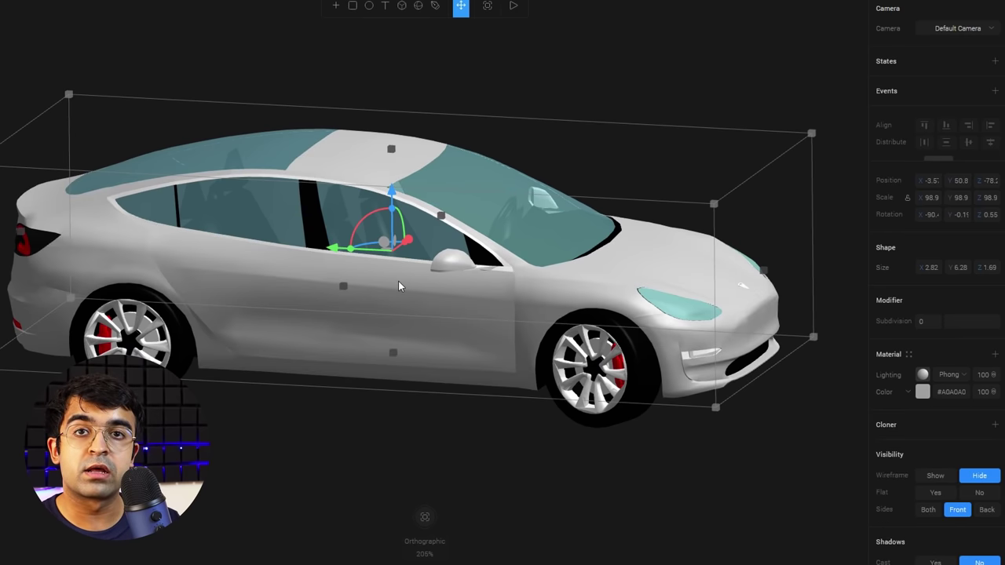
left_click(924, 392)
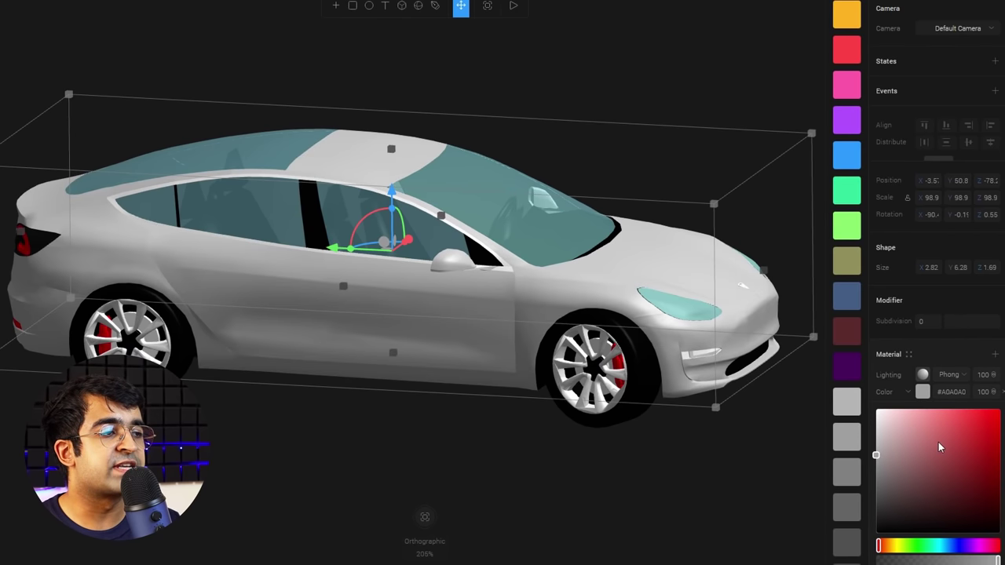
left_click_drag(941, 447, 978, 458)
left_click(470, 456)
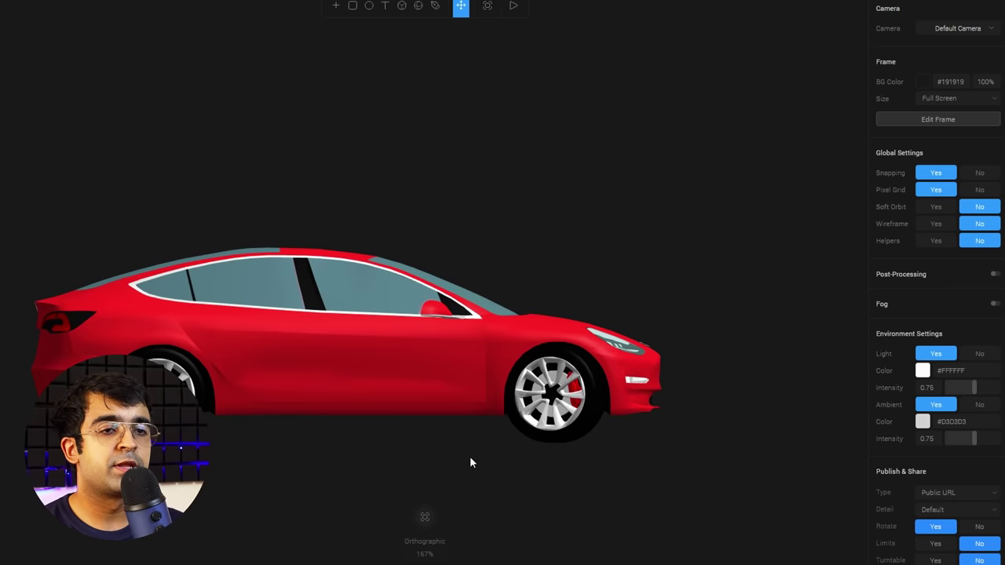
left_click_drag(469, 456, 502, 464)
- Add a spot light to the scene and raise it above the car
left_click(419, 8)
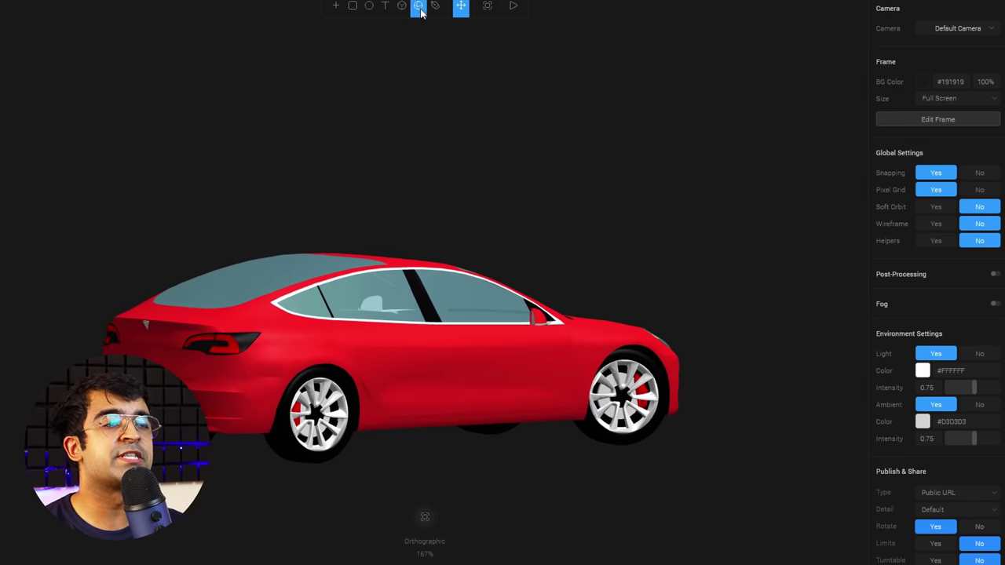
left_click(335, 6)
scroll(390, 215, "down", 5)
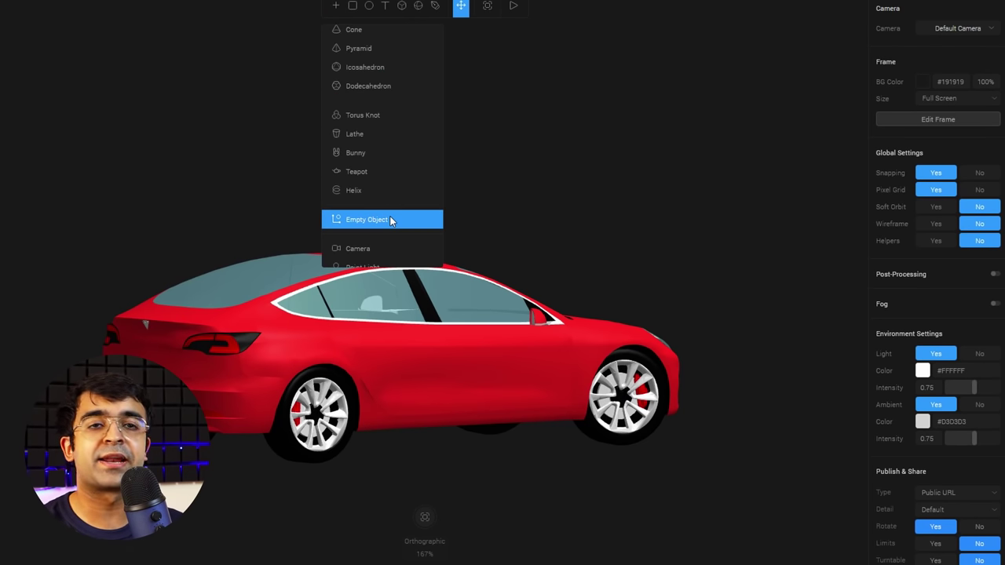
scroll(392, 204, "down", 3)
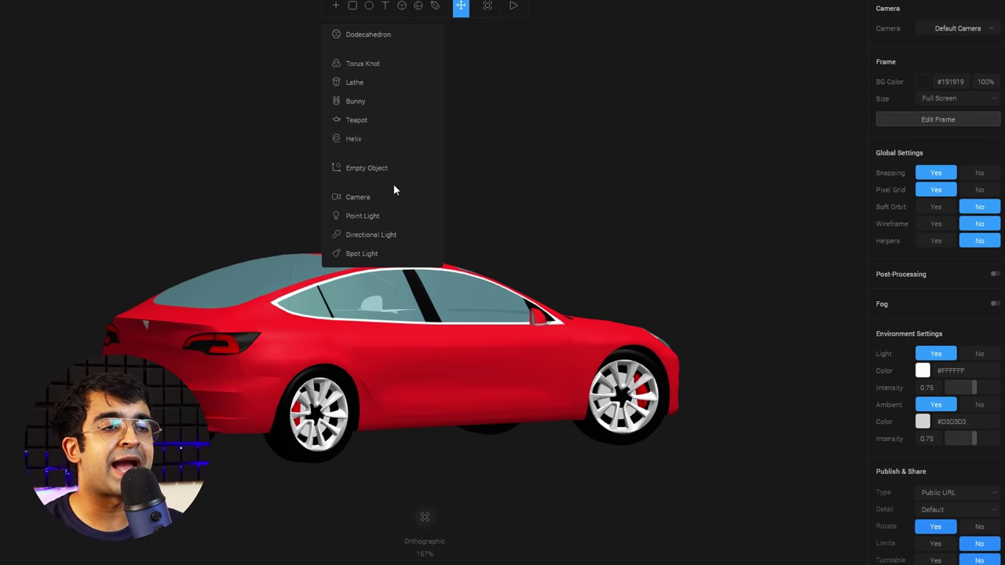
left_click(384, 254)
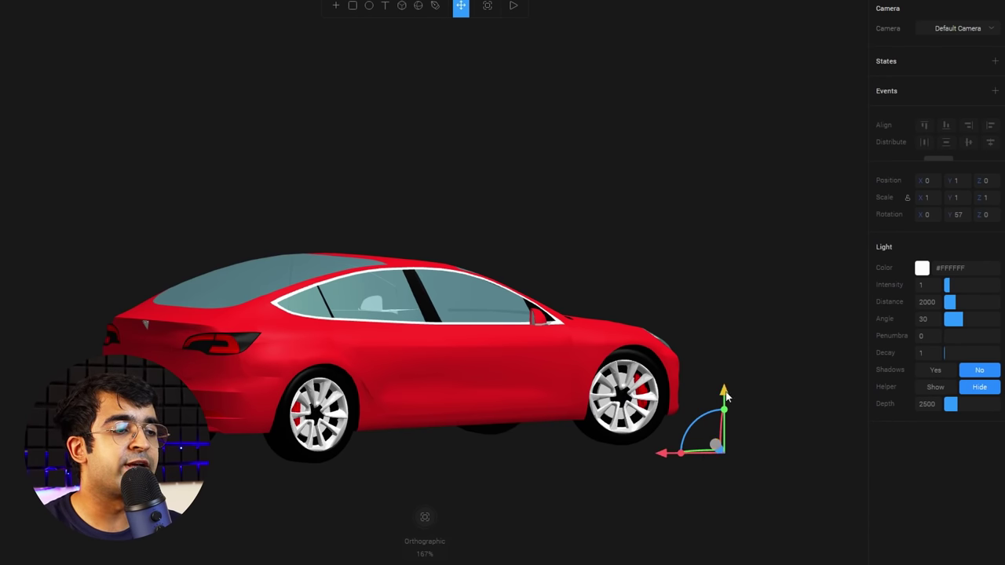
left_click_drag(726, 398, 724, 196)
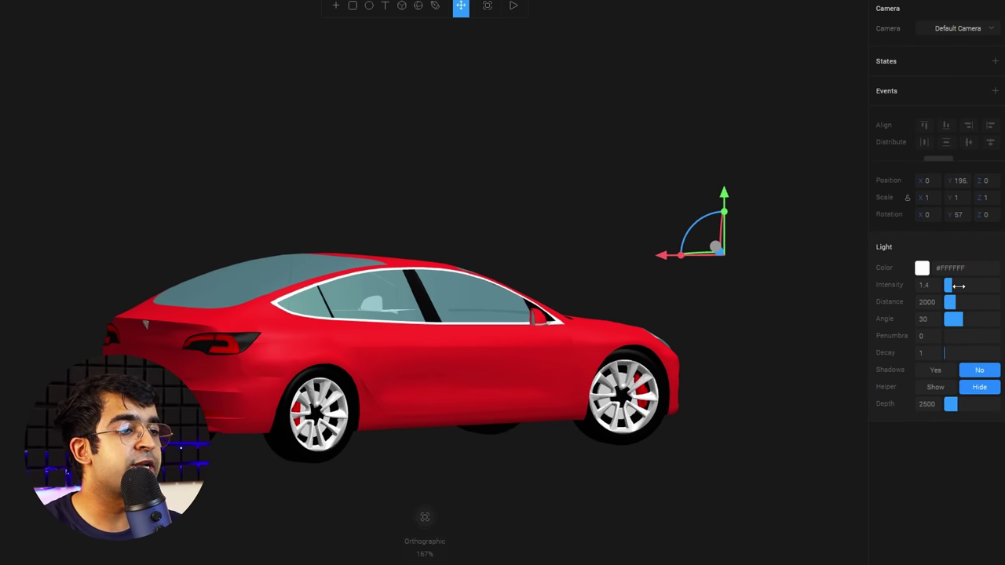
- Set the spot light intensity to 1.7 and turn on its shadows, checking the lit car
left_click_drag(958, 285, 1001, 321)
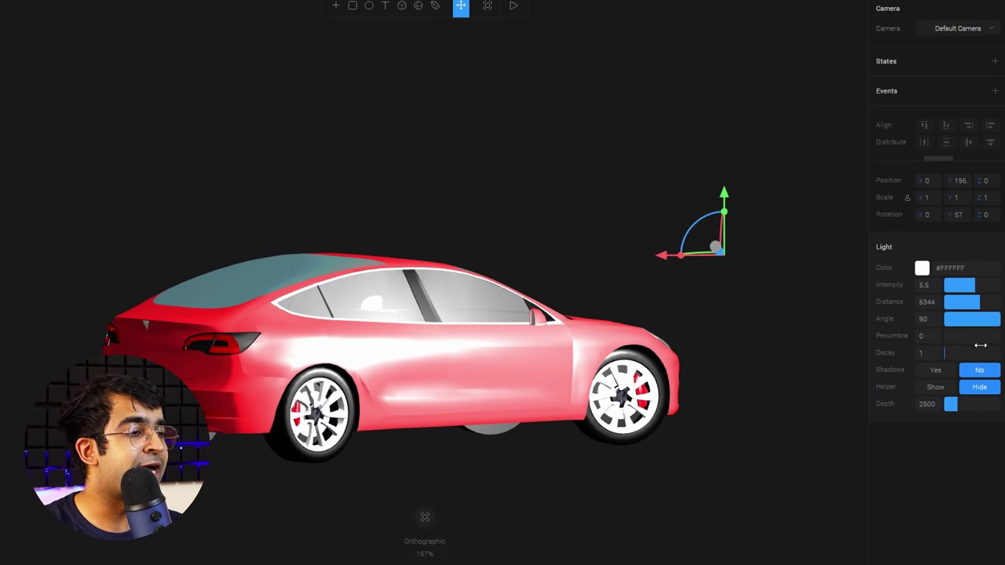
mouse_move(975, 293)
left_mouse_down()
mouse_move(954, 295)
mouse_move(964, 296)
left_mouse_up()
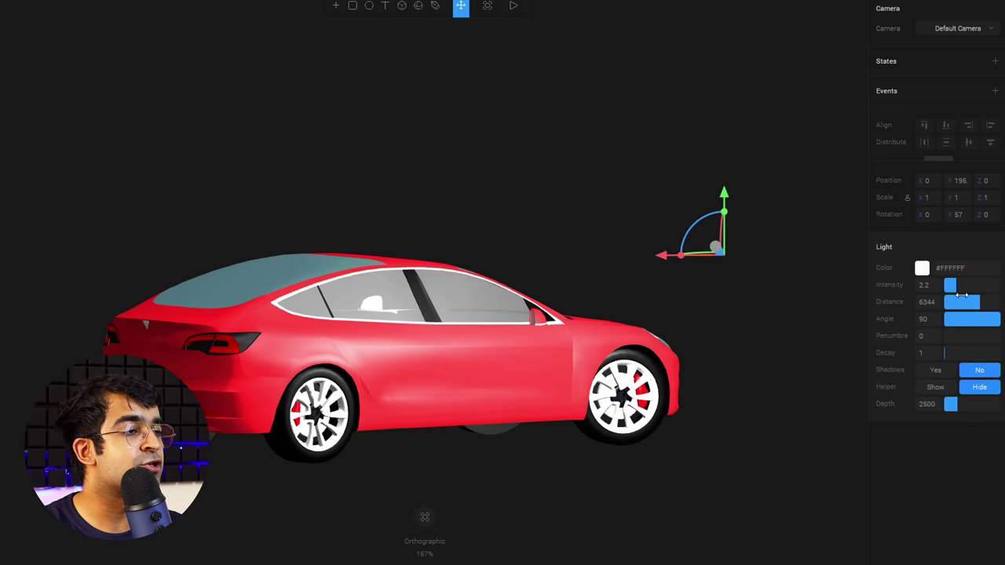
left_click(937, 371)
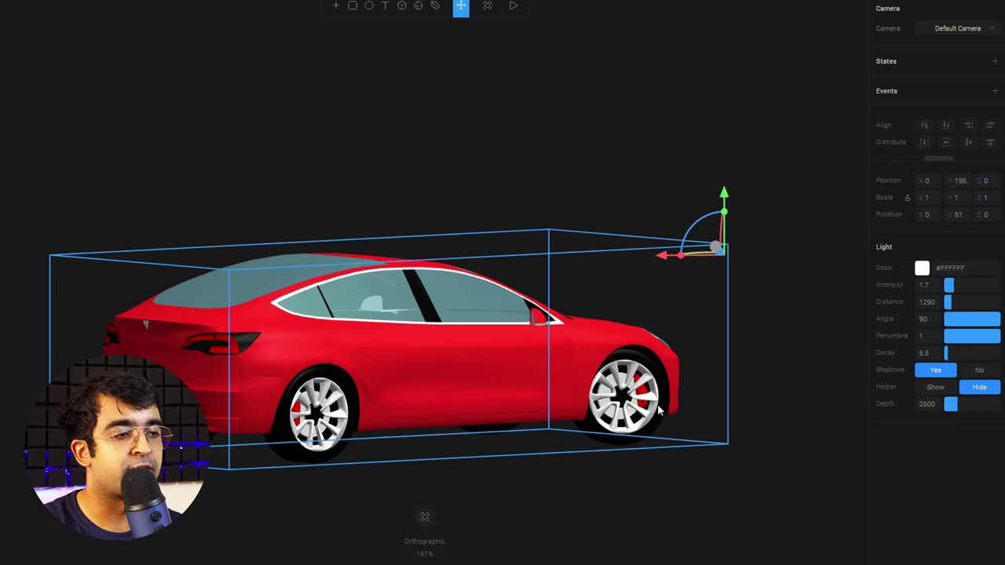
left_click_drag(662, 411, 474, 446)
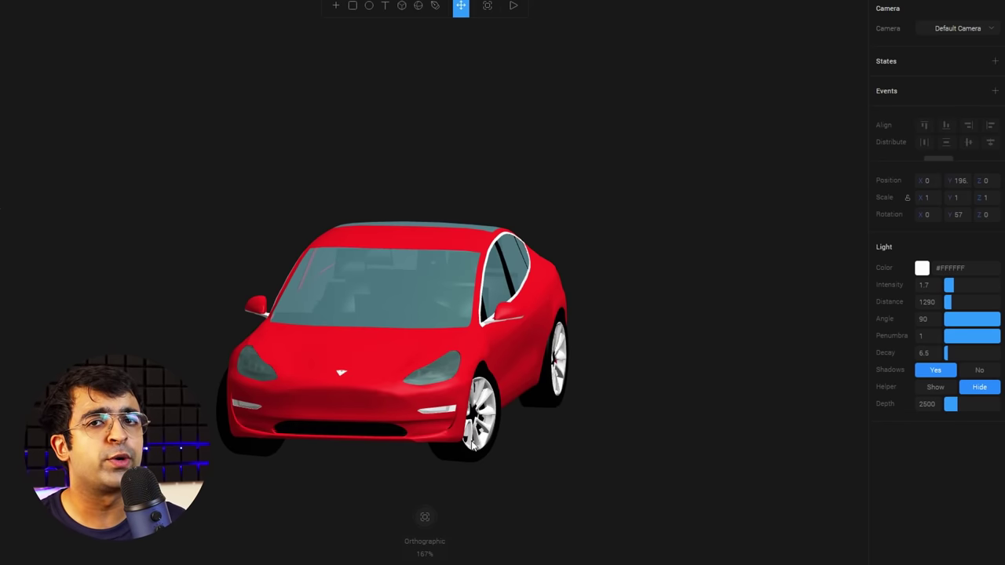
- Hide the logo, disable zoom, enable turntable spin with High detail, and export the scene
left_click(689, 276)
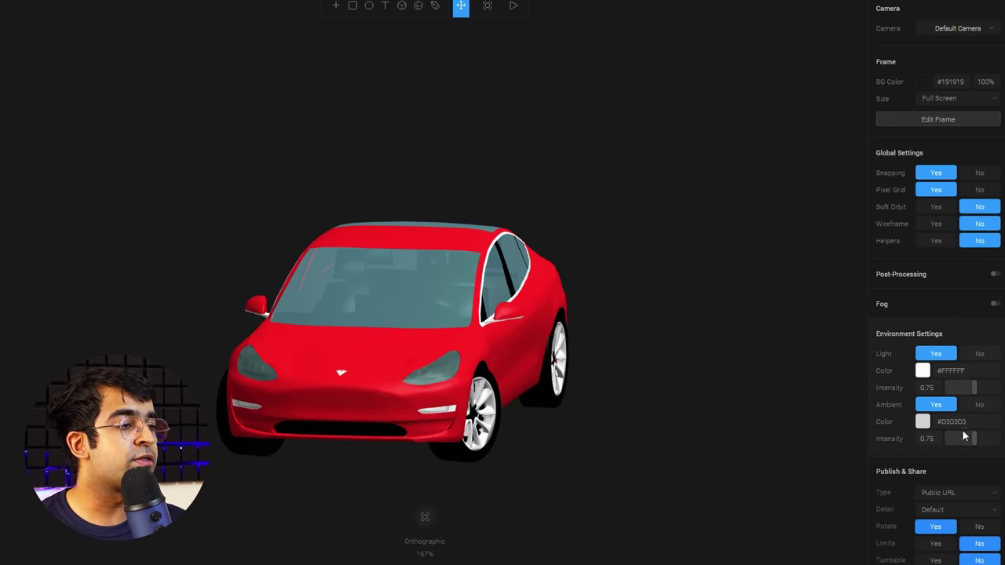
scroll(963, 437, "down", 1)
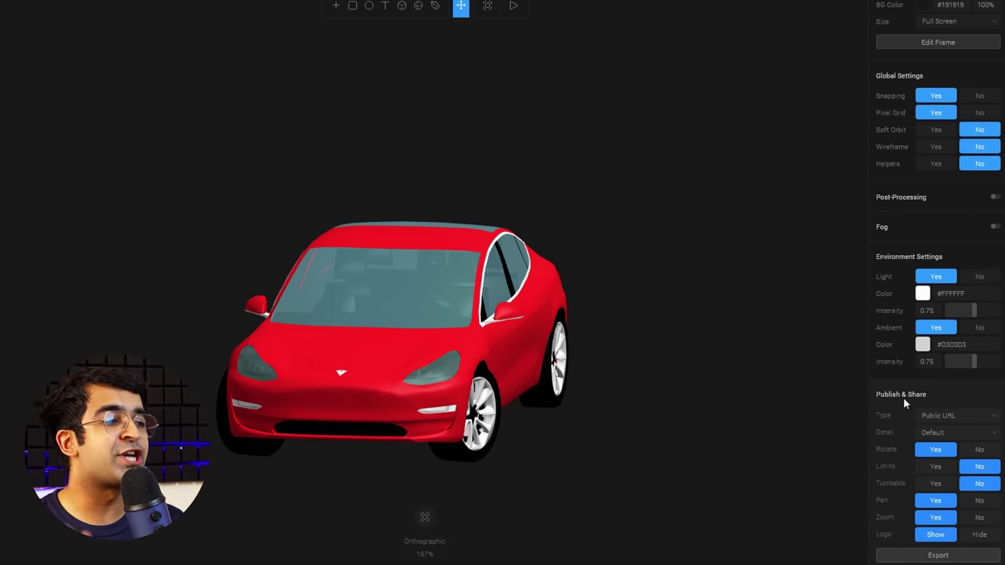
left_click(985, 419)
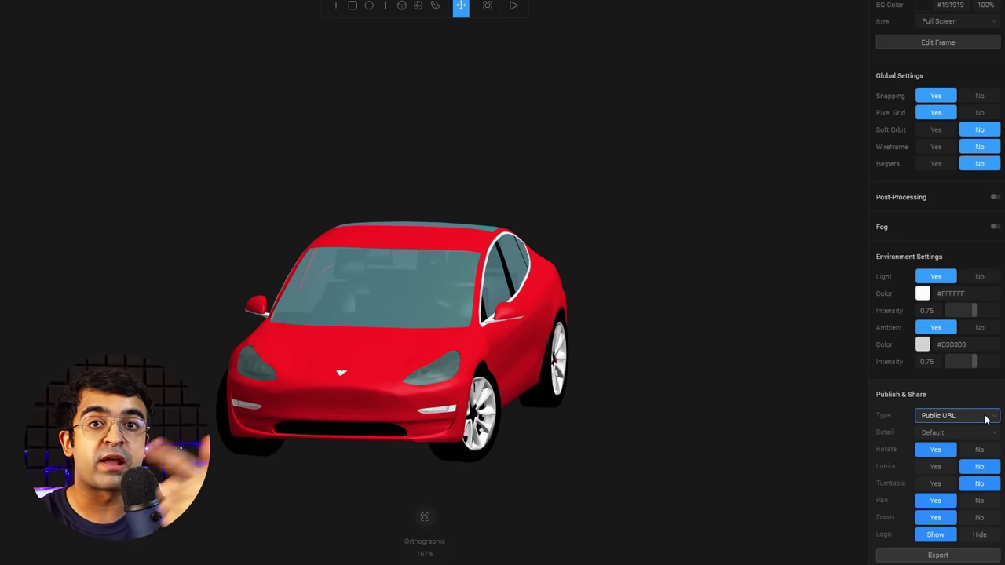
left_click(979, 536)
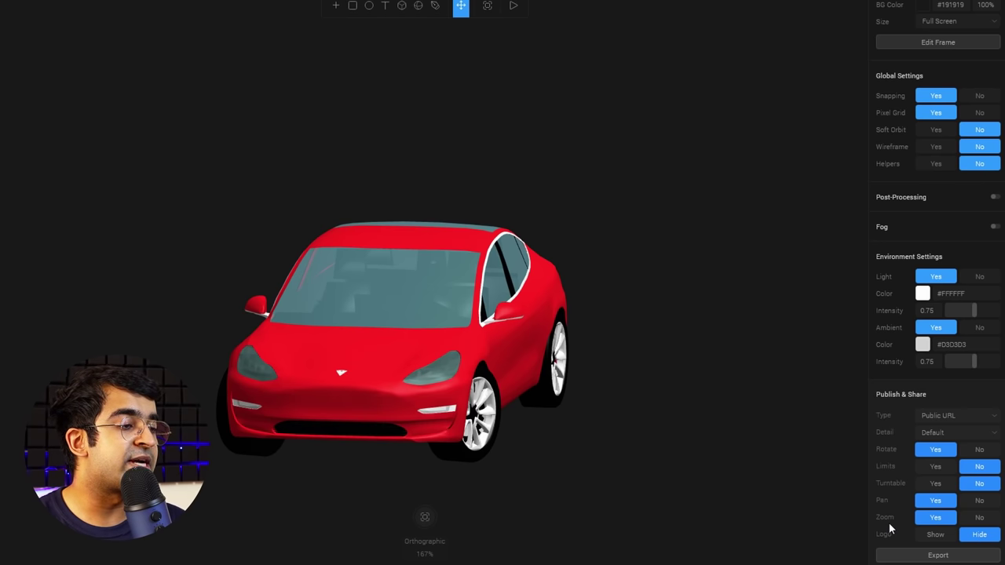
left_click(978, 519)
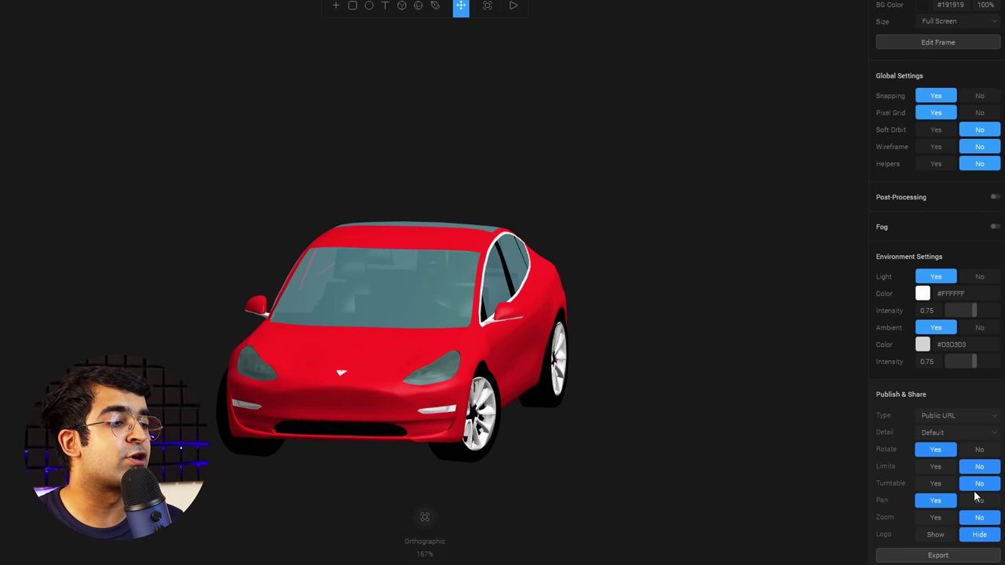
left_click(949, 482)
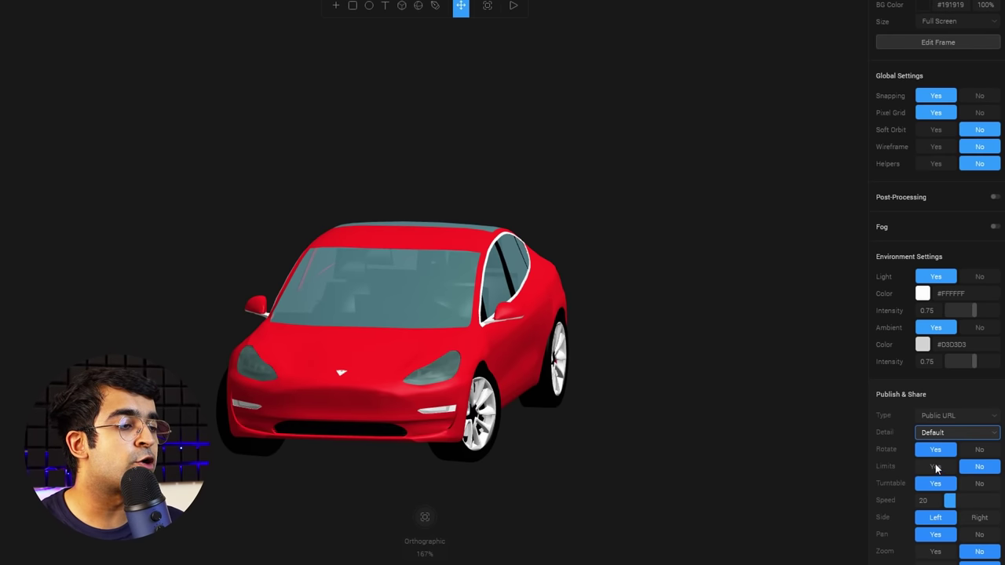
scroll(936, 487, "down", 2)
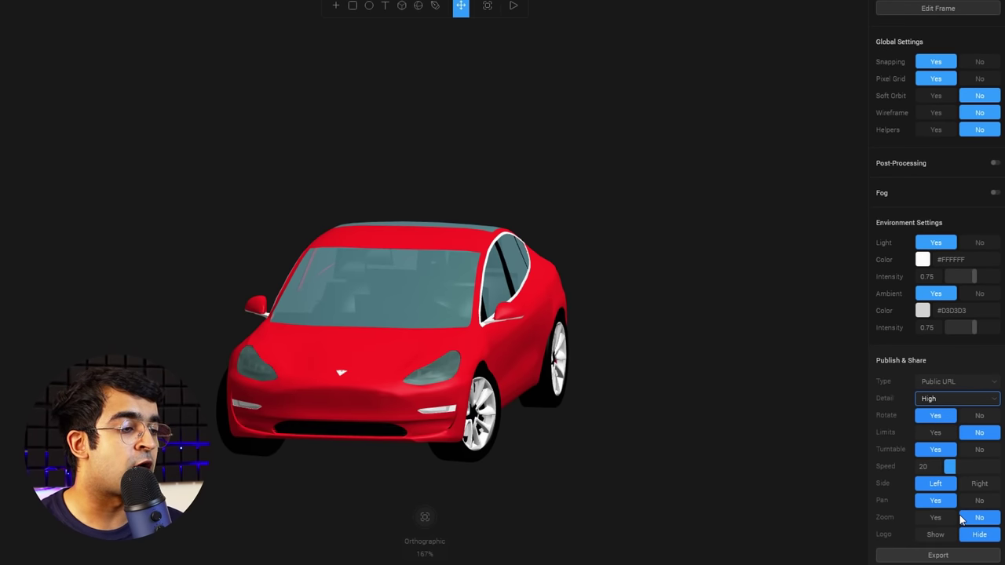
left_click(936, 555)
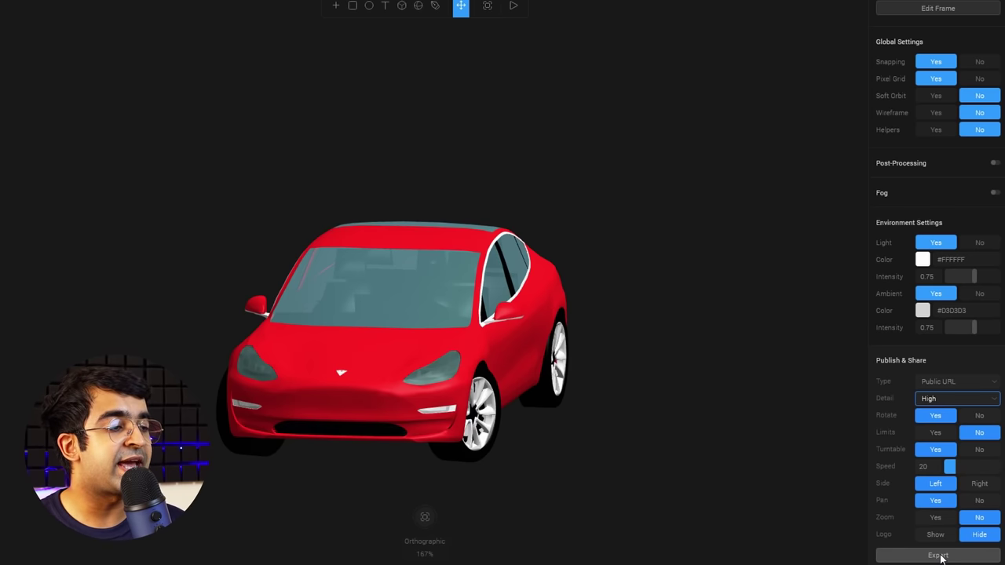
- Retry the export, copy the iframe embed code, and close the 'Your link is here' dialog
left_click(478, 299)
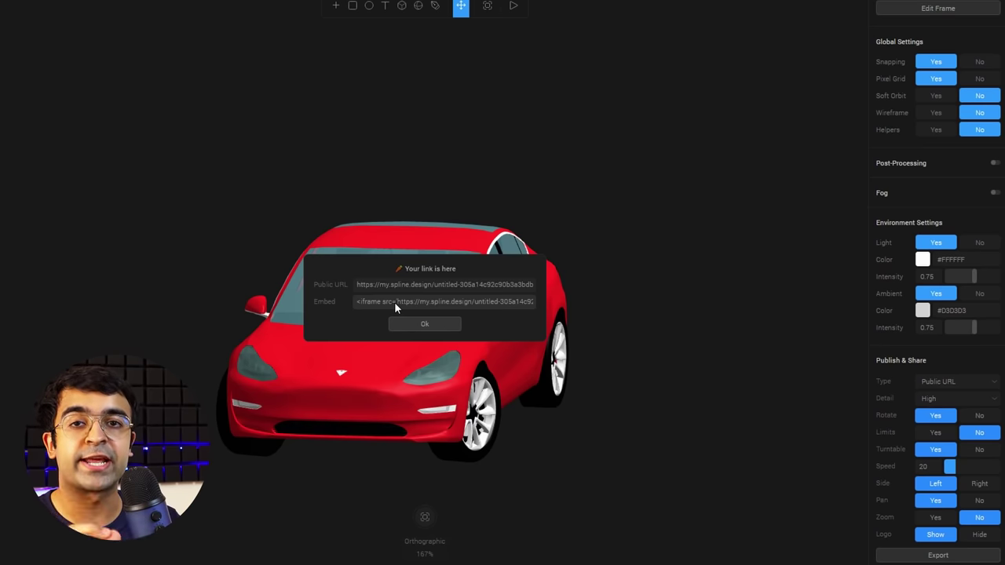
left_click(395, 308)
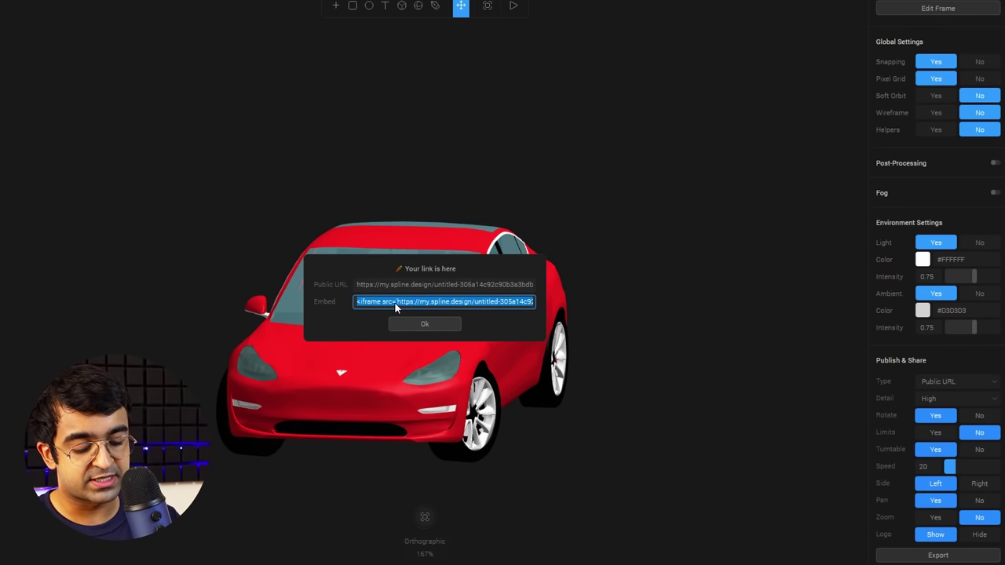
left_click(408, 321)
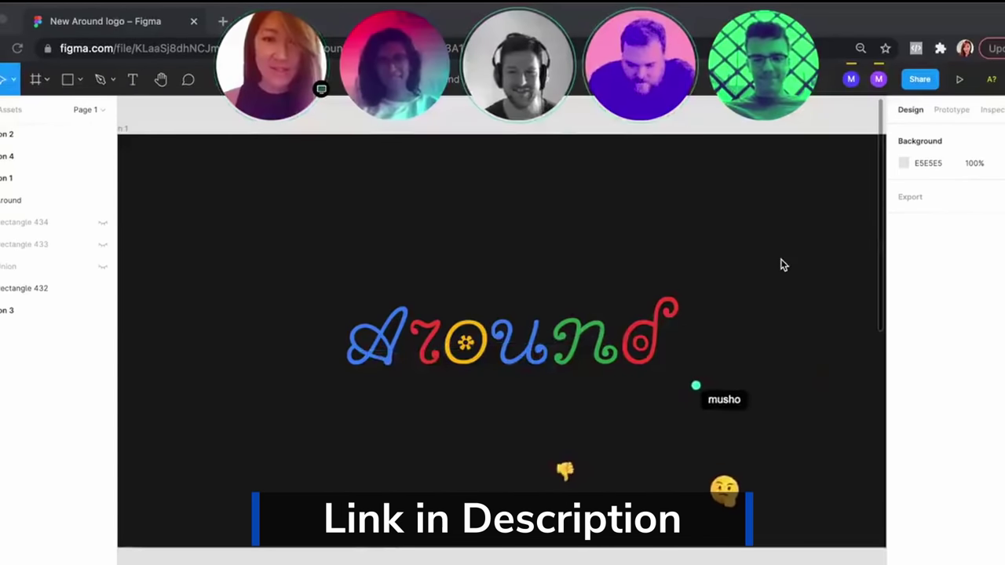
scroll(782, 265, "down", 10)
scroll(782, 266, "up", 1)
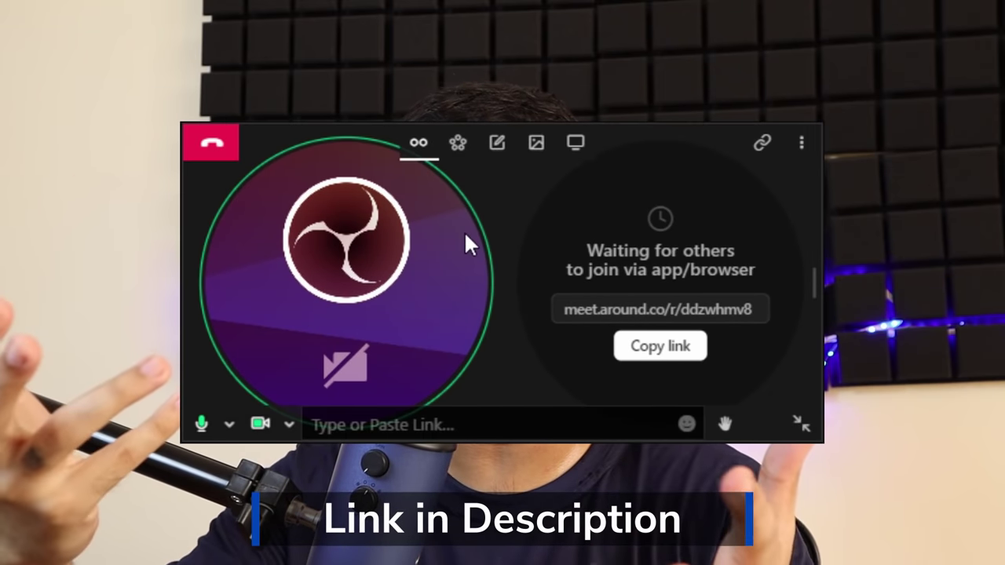
left_click(687, 428)
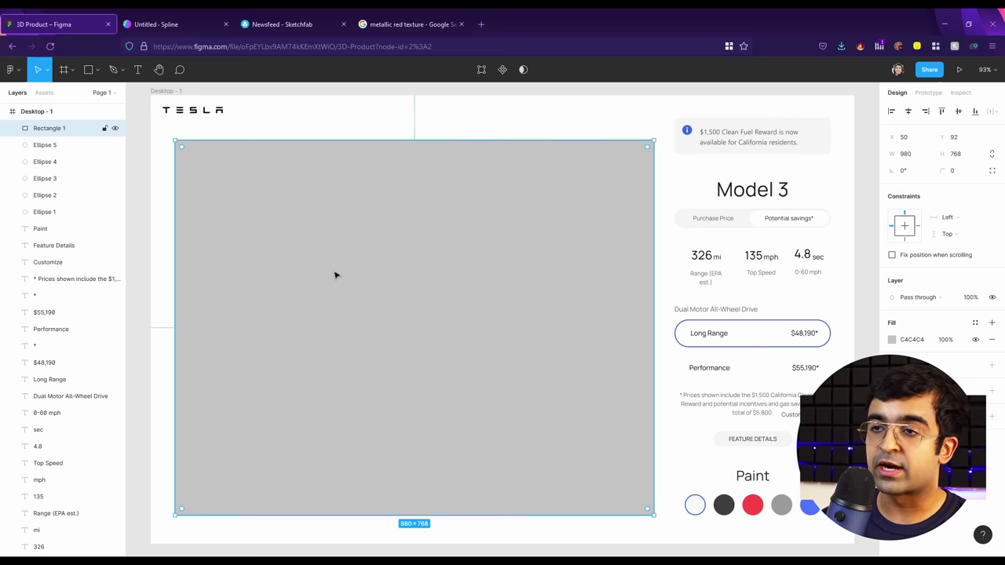
- Launch the 'Anima - Figma to HTML' plugin from a quick-actions search for 'anima'
key("ctrl+slash")
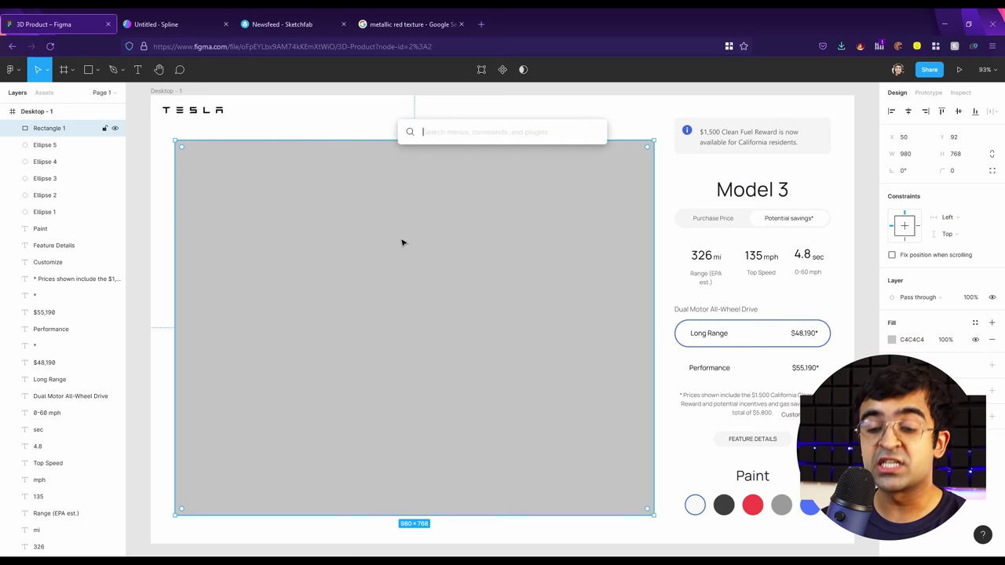
type("anima")
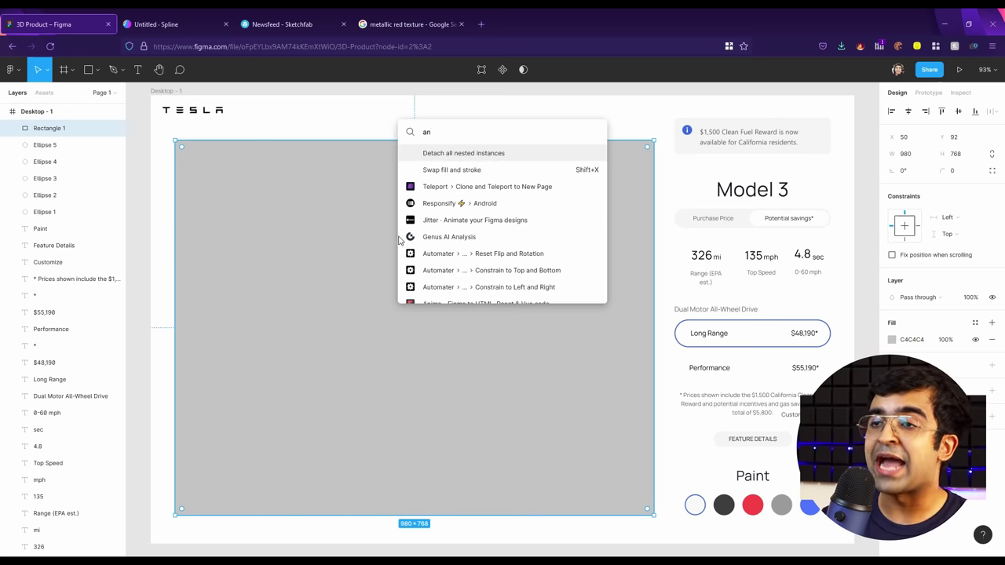
left_click(482, 169)
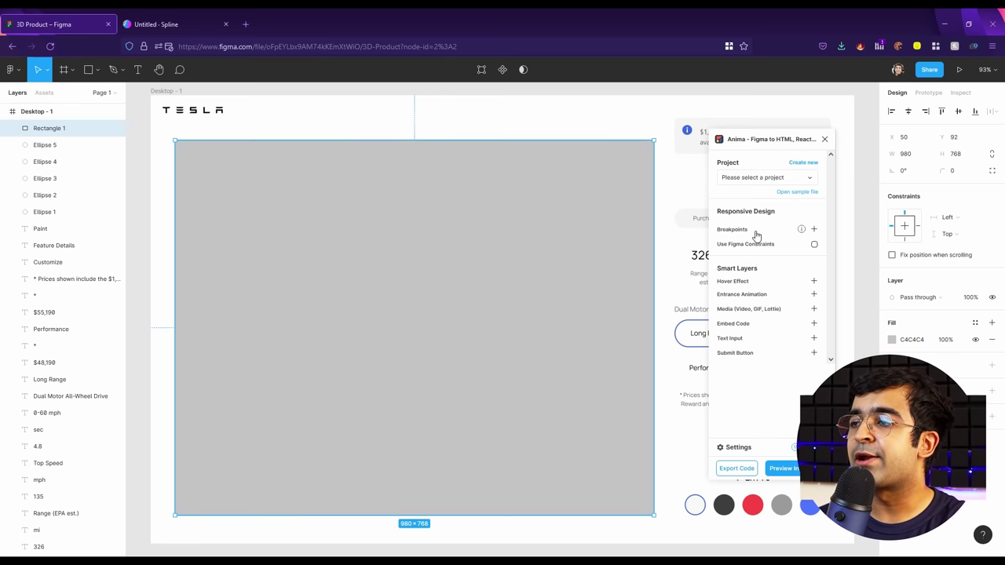
- Create a new Anima project named '3d product'
left_click(777, 178)
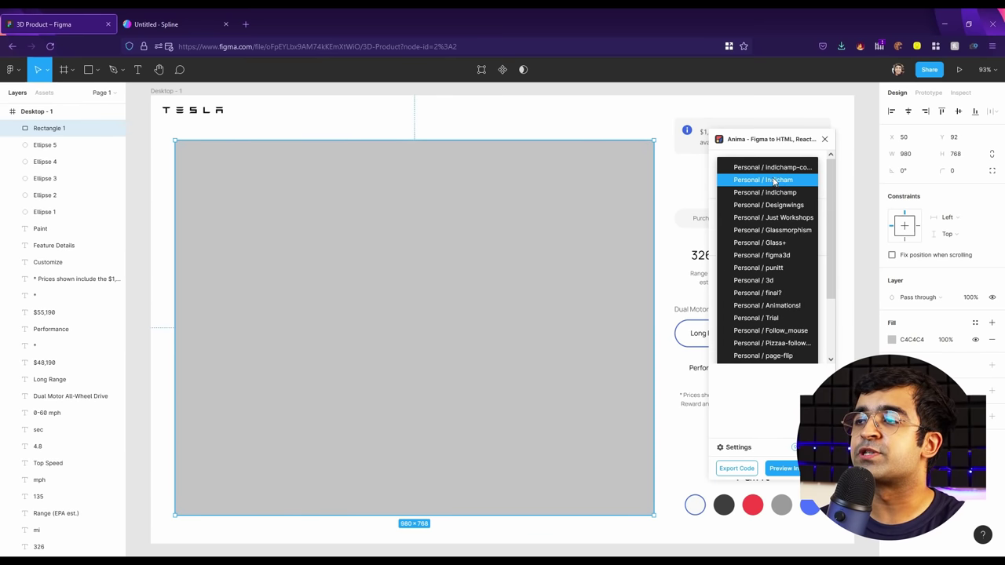
left_click(780, 146)
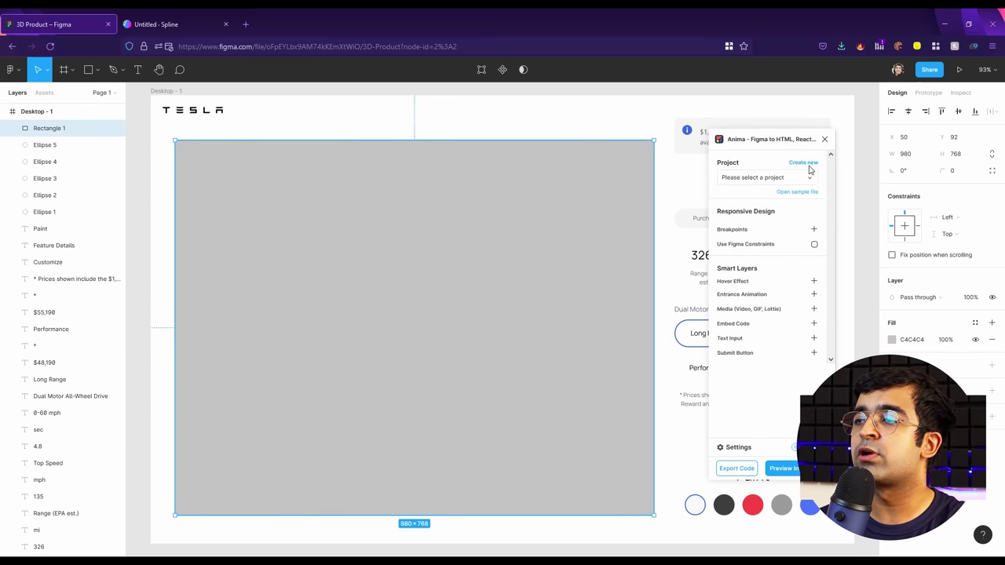
left_click(809, 164)
left_click(759, 184)
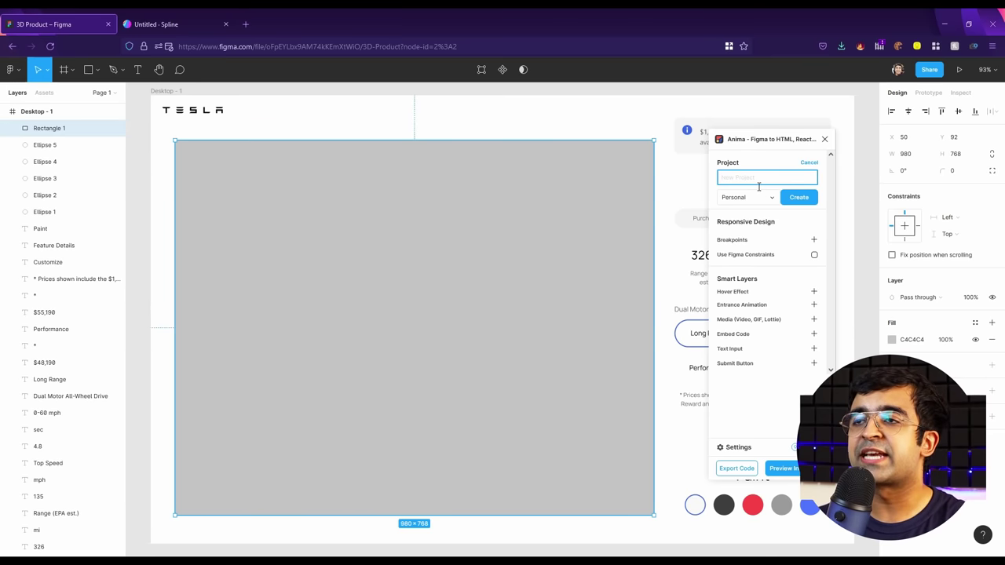
type("3d product")
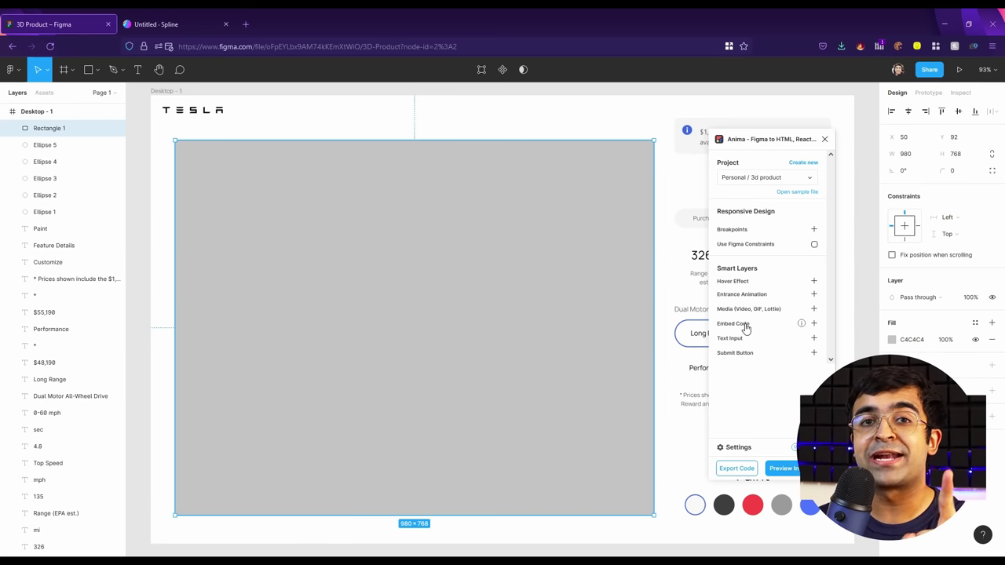
- Paste the Spline iframe embed code into the selected grey rectangle's Embed Code
left_click(814, 323)
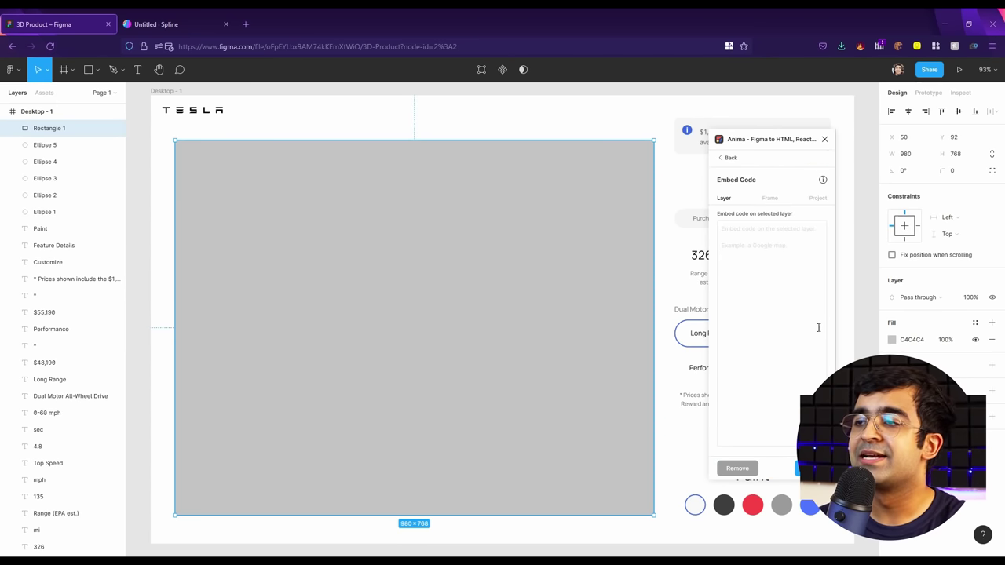
left_click(777, 265)
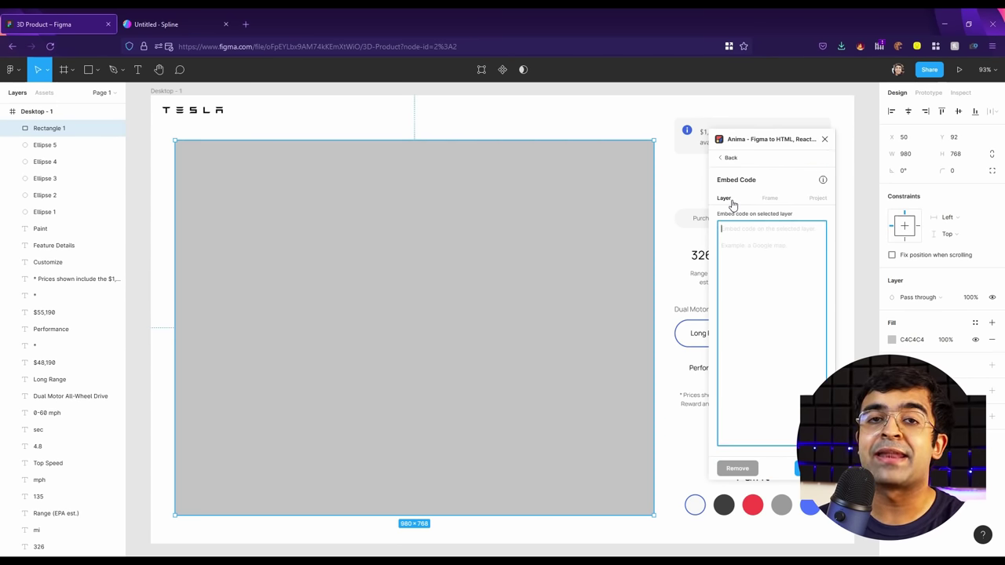
type("<iframe src='https://my.spline.design/untitled-305a14c92c90b3a3bdbe9389f49e3b24/' frameborder='0' width='100%' height='100%'></iframe>")
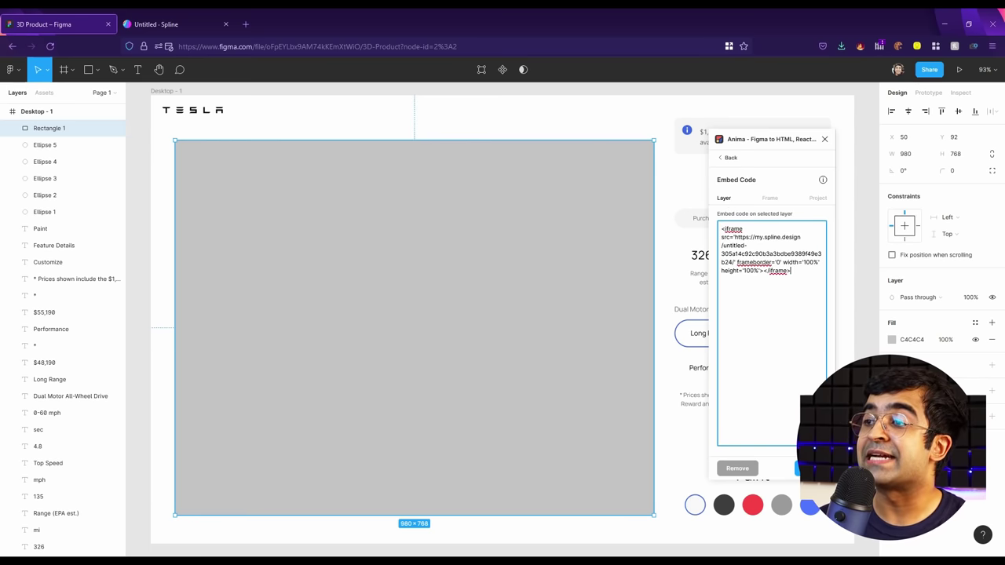
left_click(805, 468)
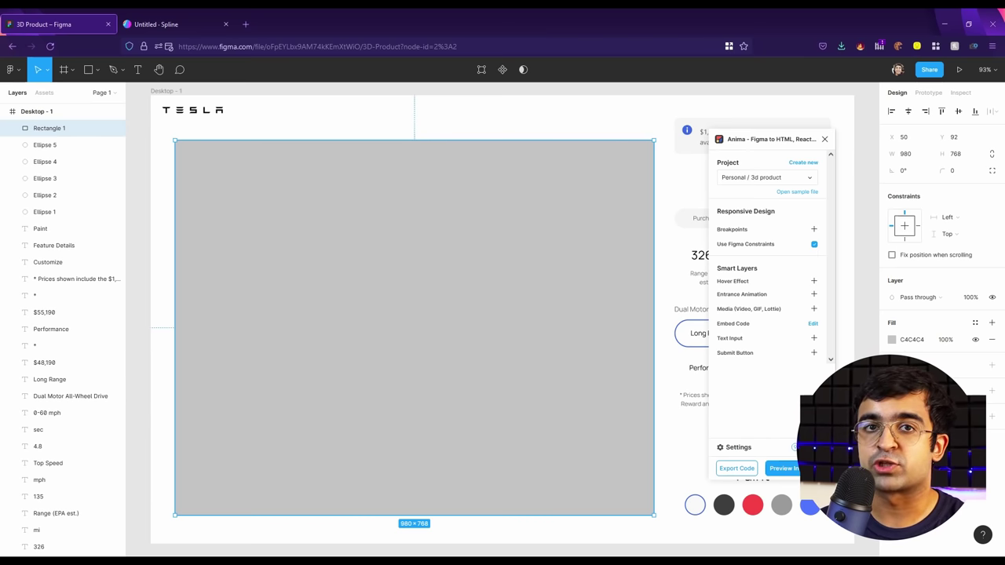
- Preview the Tesla page and rotate the embedded red car from front to side view
left_click(783, 467)
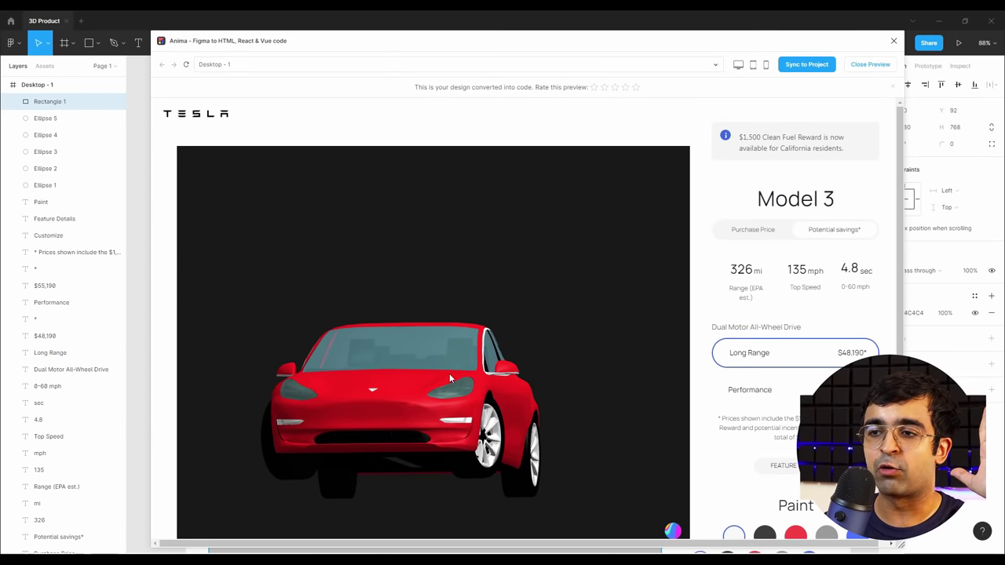
left_click_drag(411, 390, 545, 393)
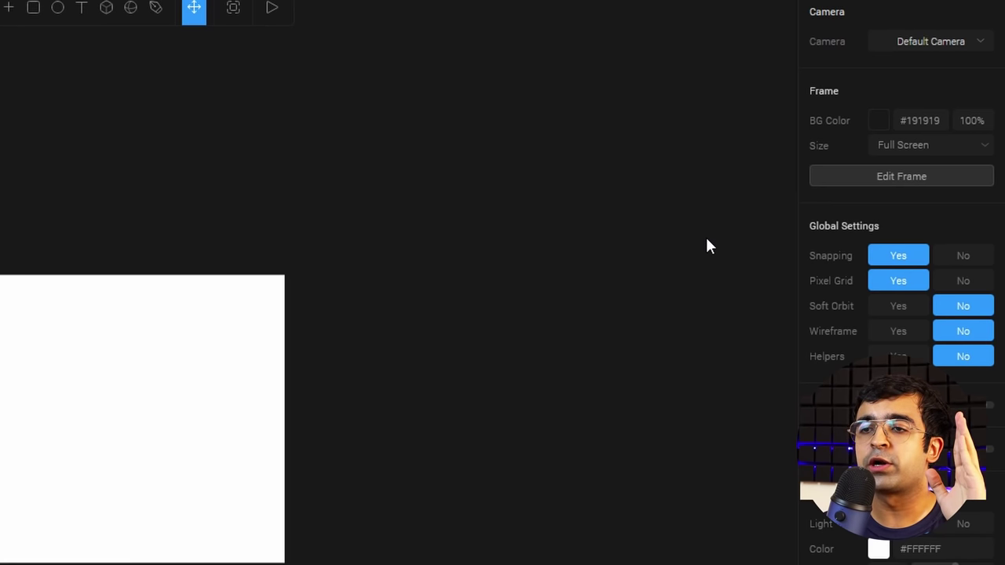
- Change the frame background from #191919 to white with opacity lowered to about 21%
left_click(878, 126)
left_click(872, 227)
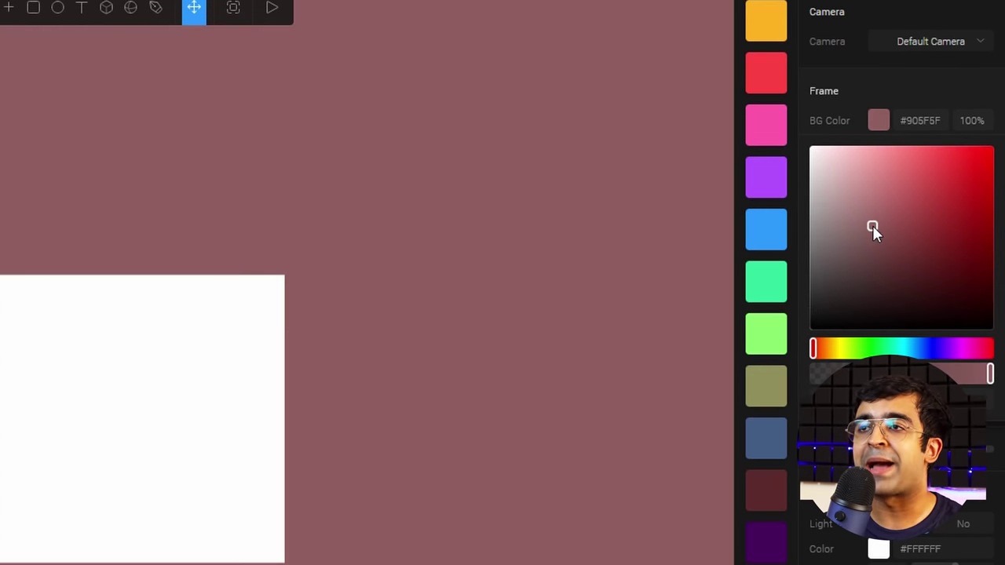
left_click_drag(872, 226, 809, 146)
mouse_move(989, 373)
left_mouse_down()
mouse_move(848, 374)
mouse_move(987, 374)
mouse_move(995, 384)
left_mouse_up()
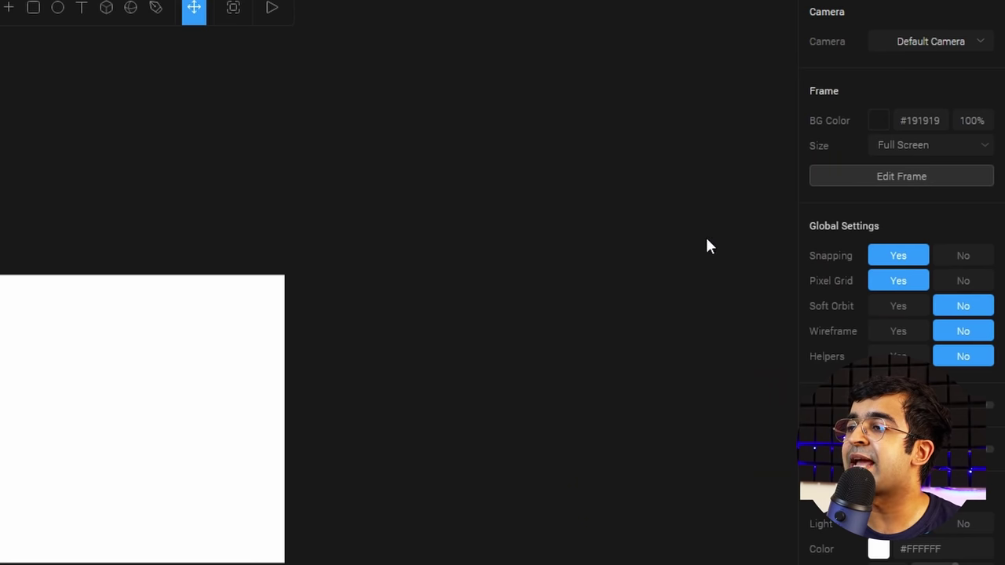
left_click(877, 117)
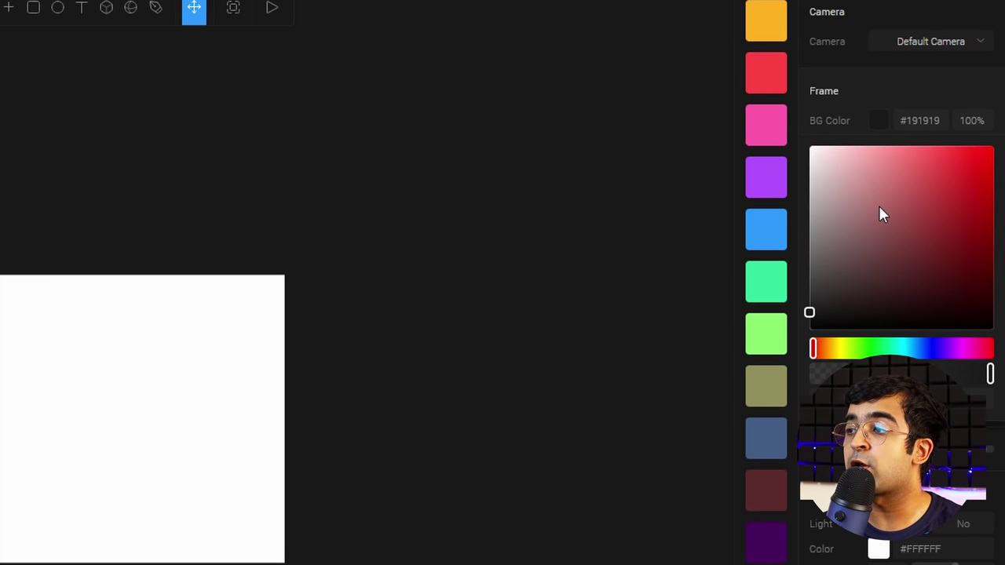
left_click(872, 225)
left_click_drag(872, 226, 813, 167)
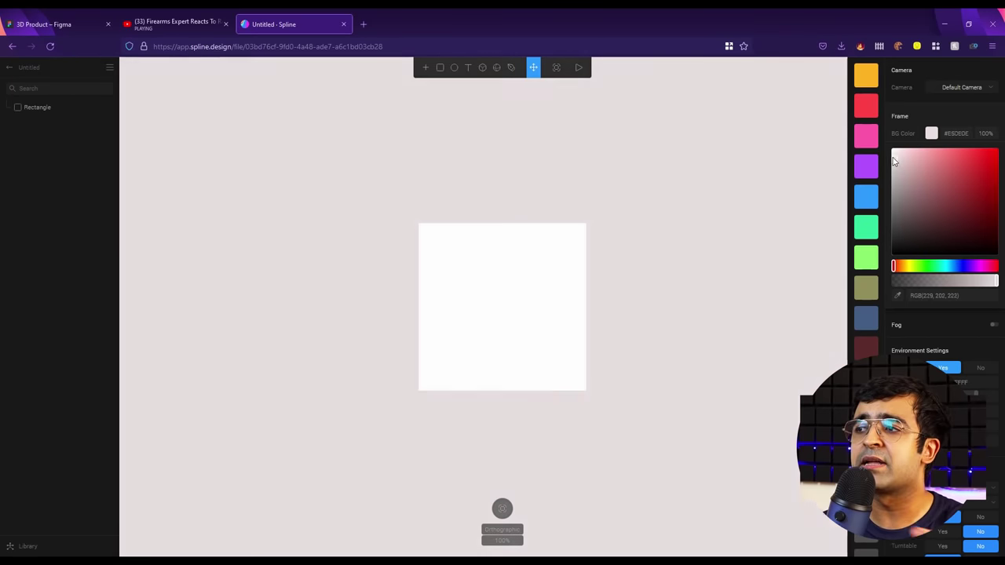
mouse_move(893, 161)
left_mouse_down()
mouse_move(891, 148)
mouse_move(890, 180)
mouse_move(891, 148)
left_mouse_up()
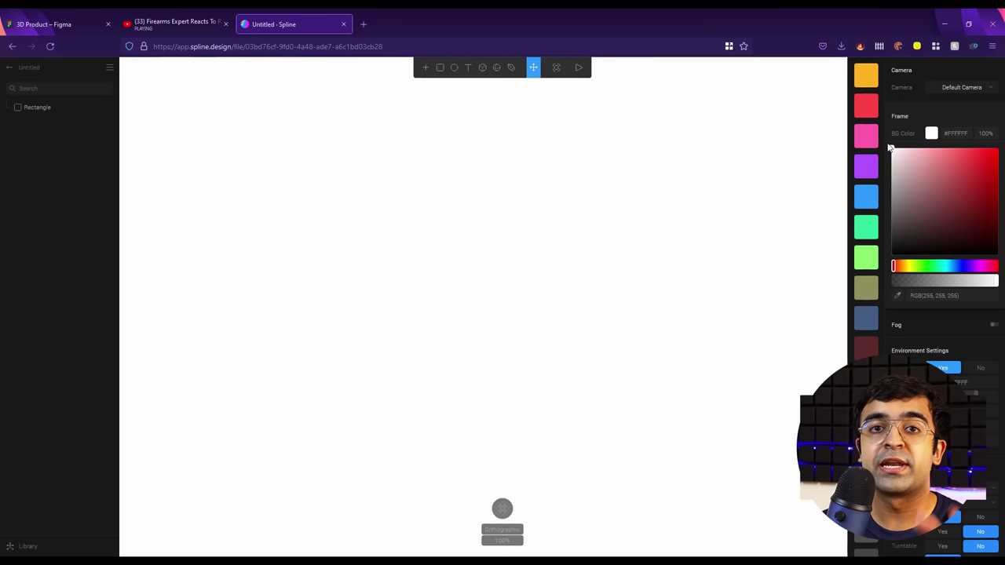
left_click_drag(934, 278, 998, 282)
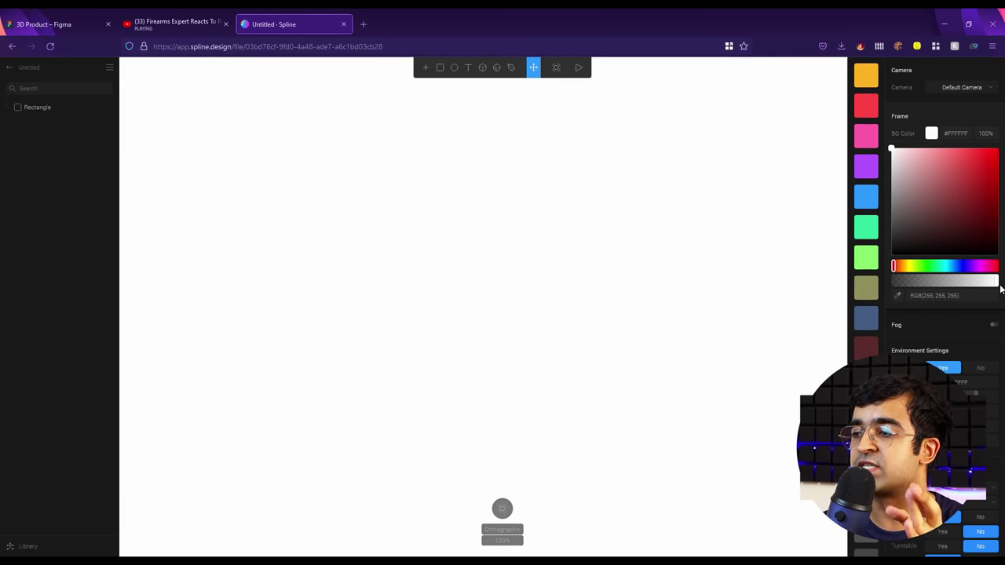